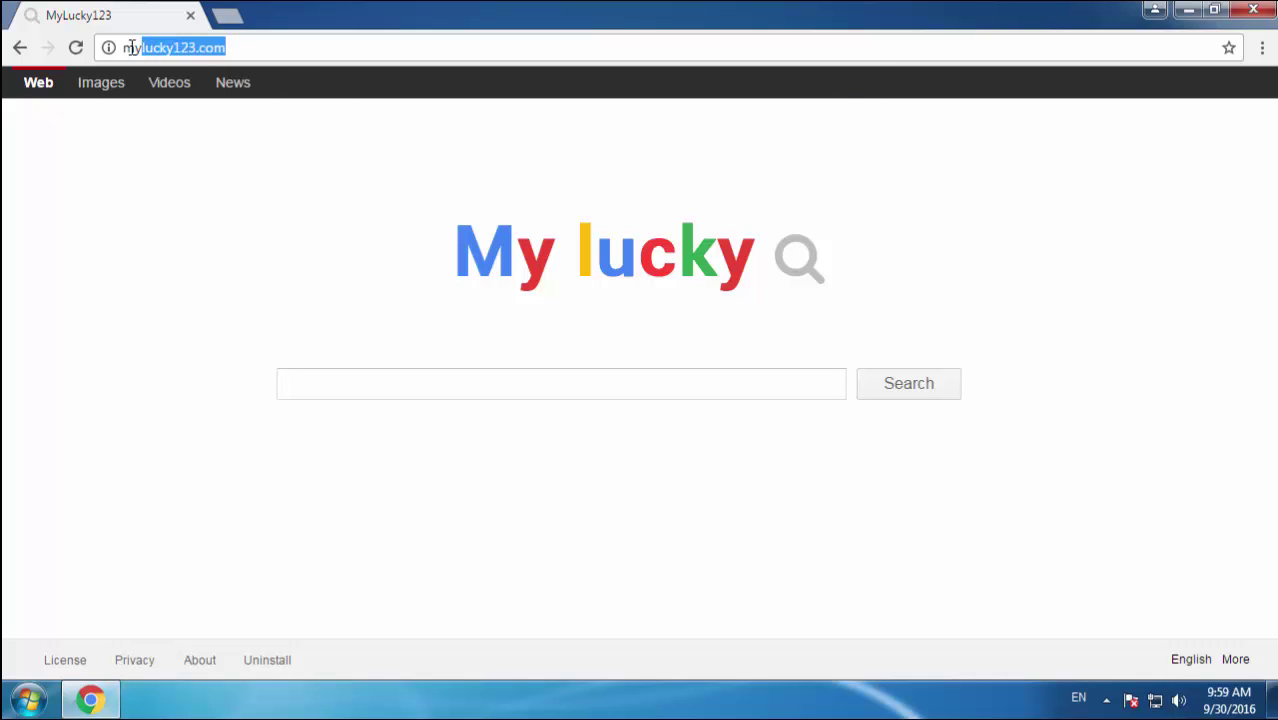
- Close Chrome and list the installed programs in Control Panel, sorted by newest install date
left_click(1252, 10)
left_click(30, 706)
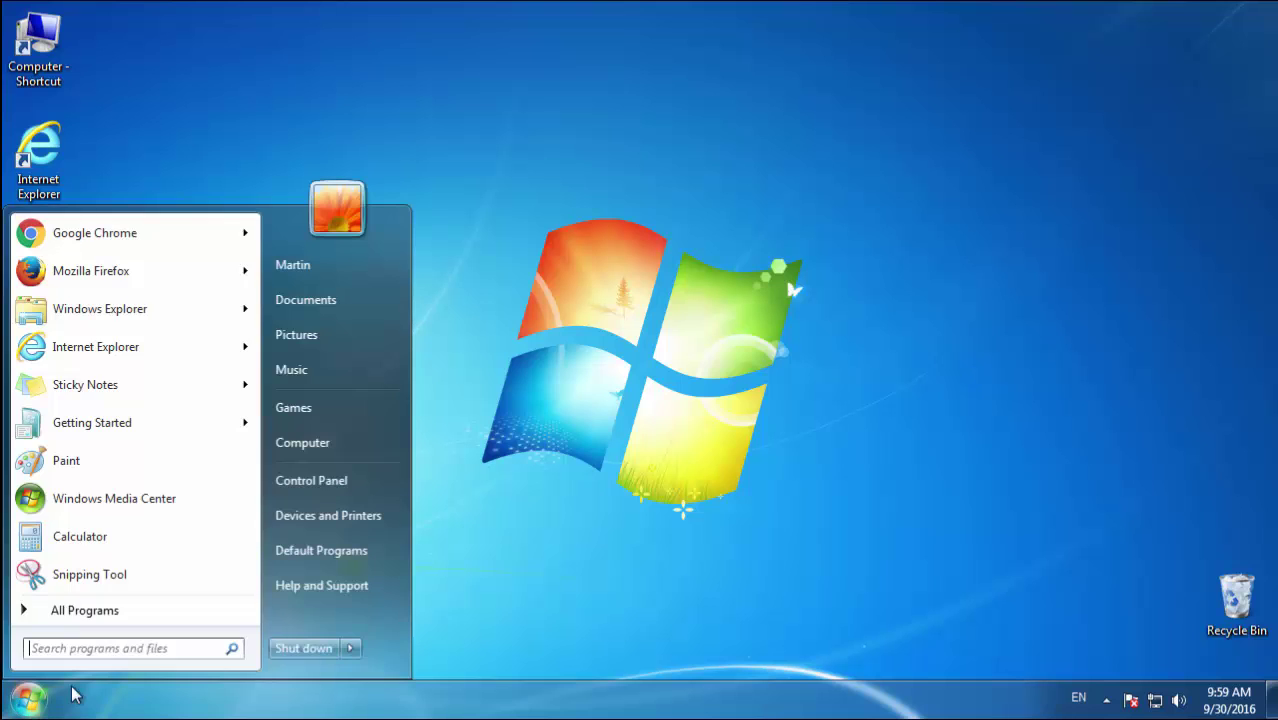
left_click(336, 484)
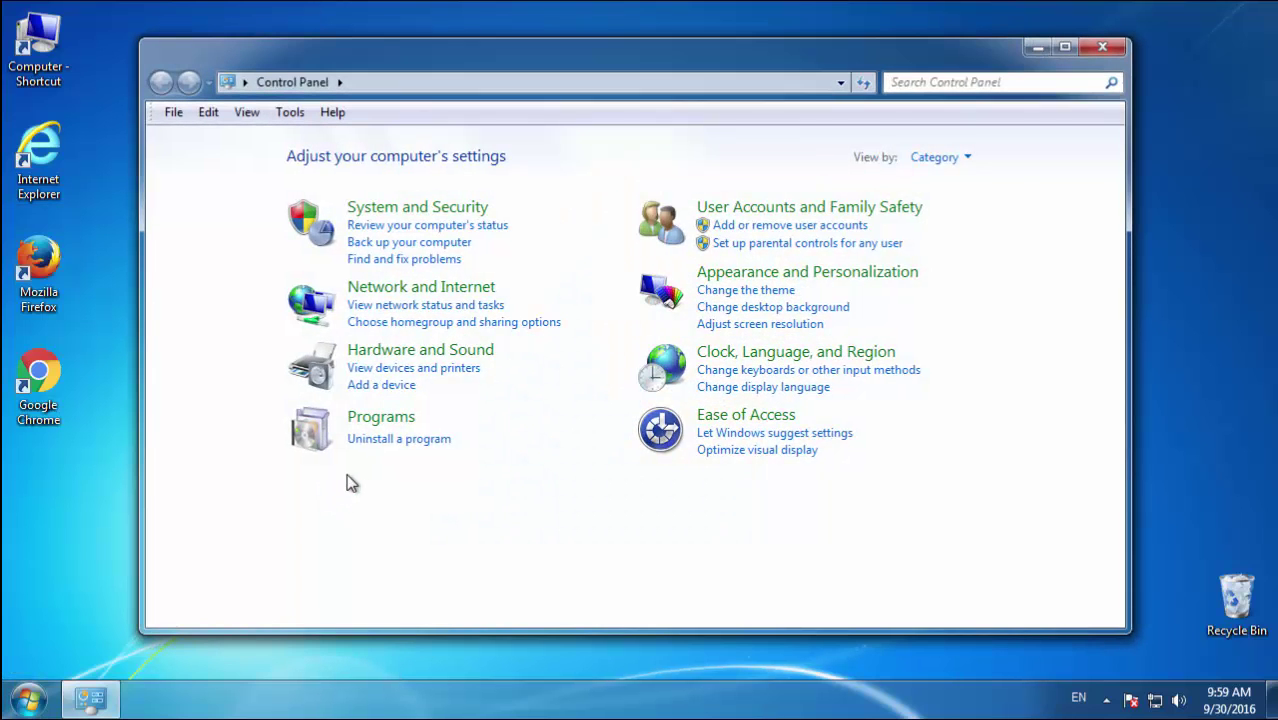
left_click(400, 437)
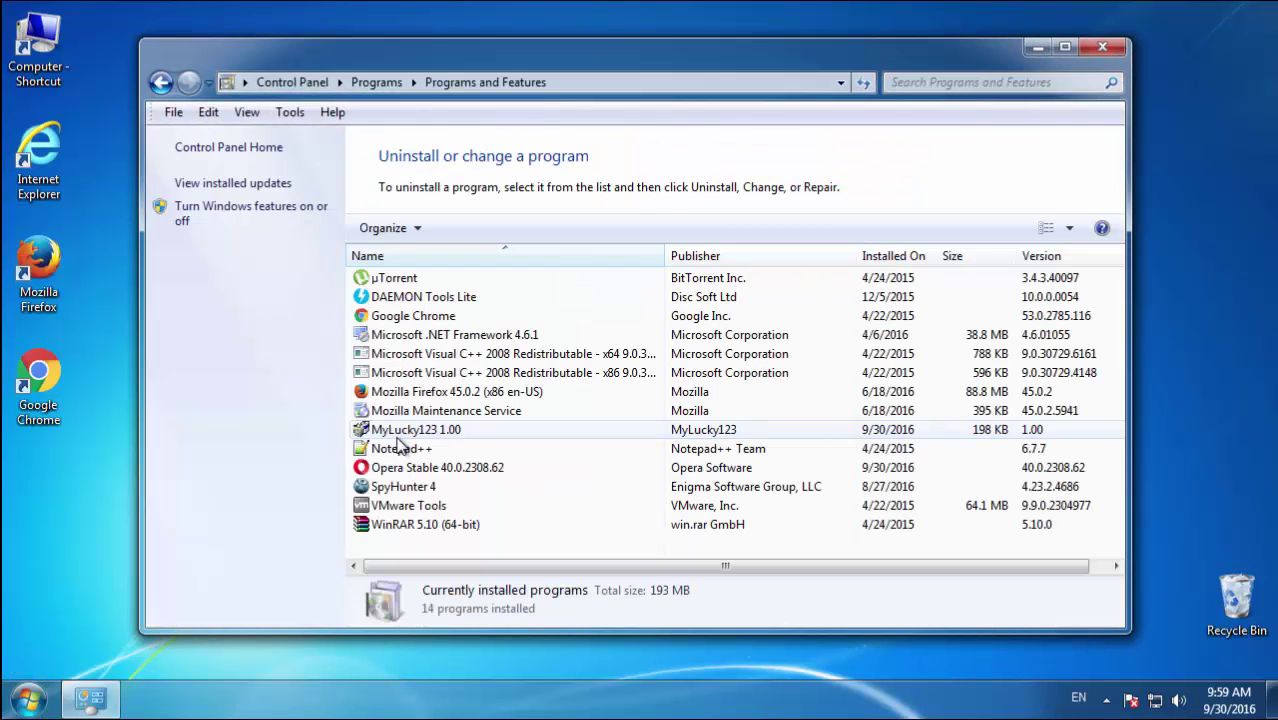
left_click(886, 256)
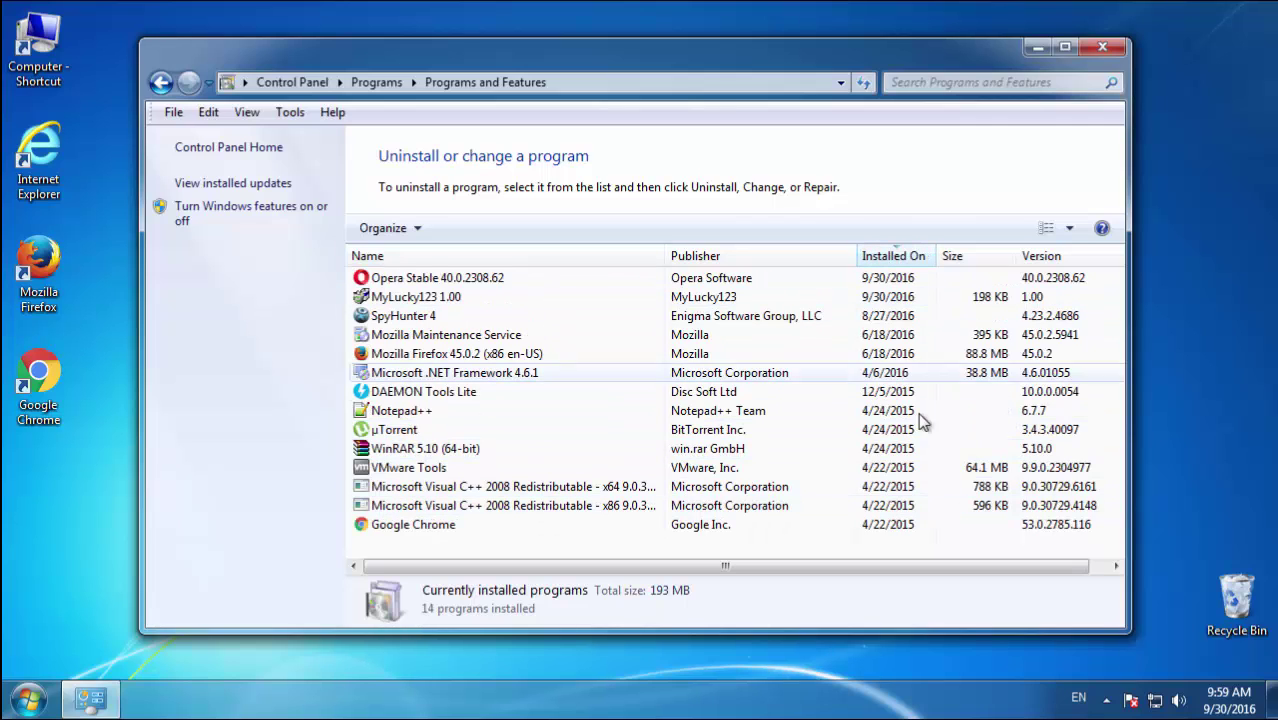
- Uninstall MyLucky123 1.00 and close the Programs and Features window
left_click(420, 297)
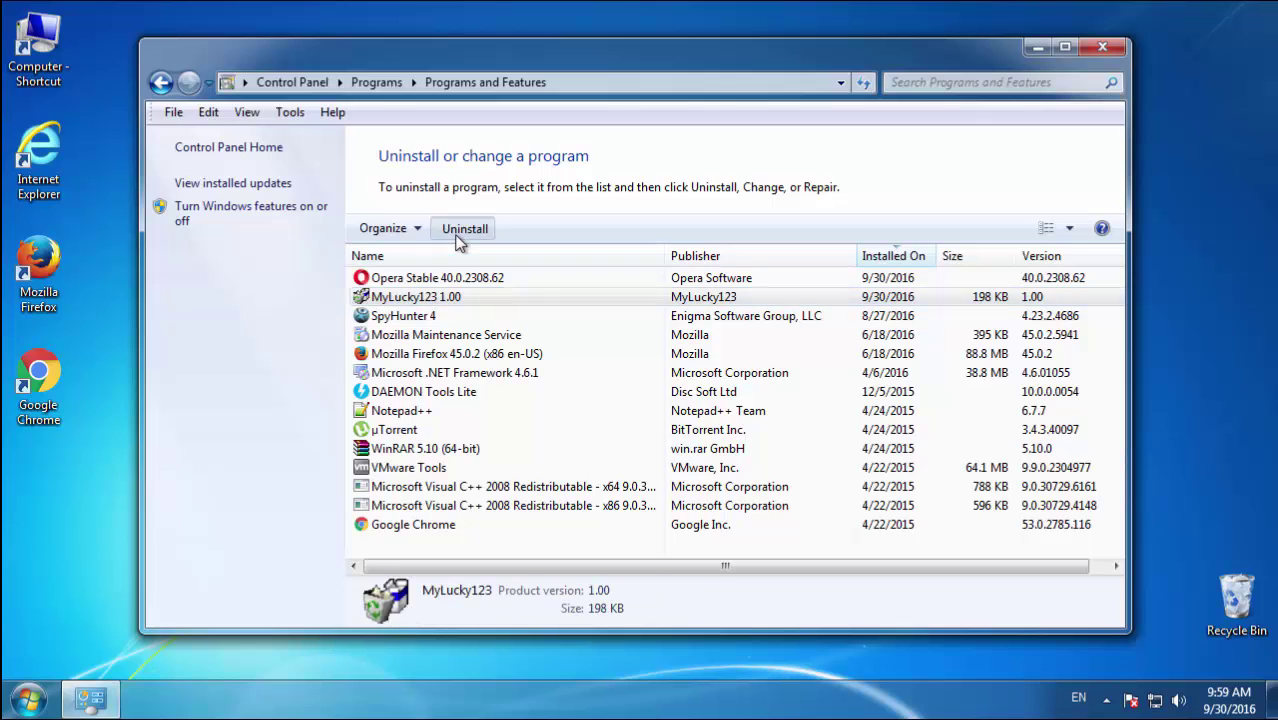
left_click(460, 227)
left_click(745, 529)
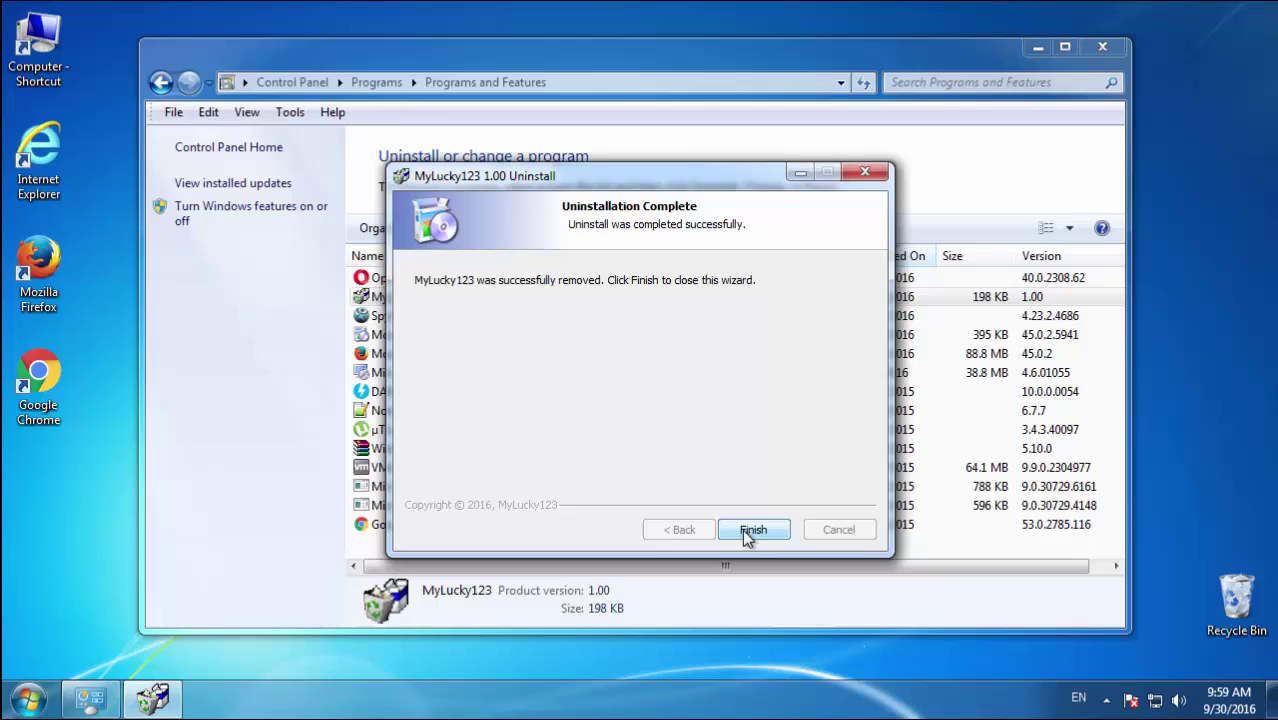
left_click(742, 529)
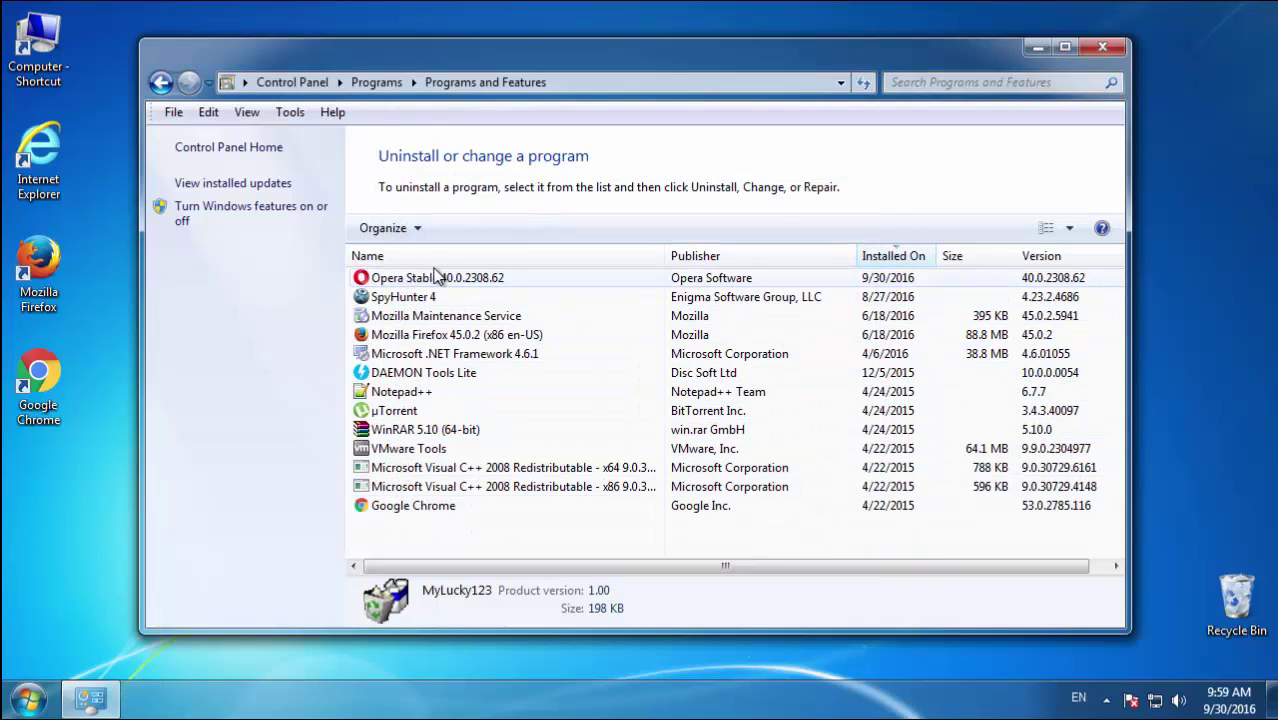
left_click(1100, 48)
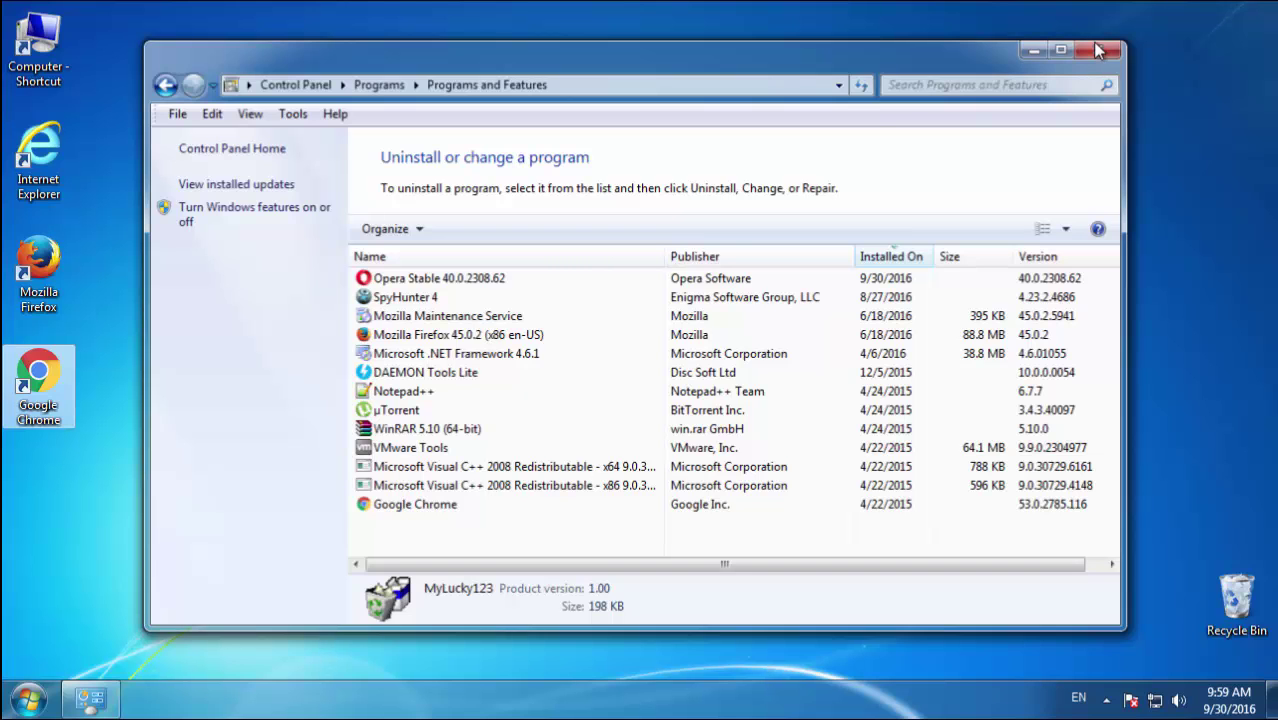
left_click(1100, 50)
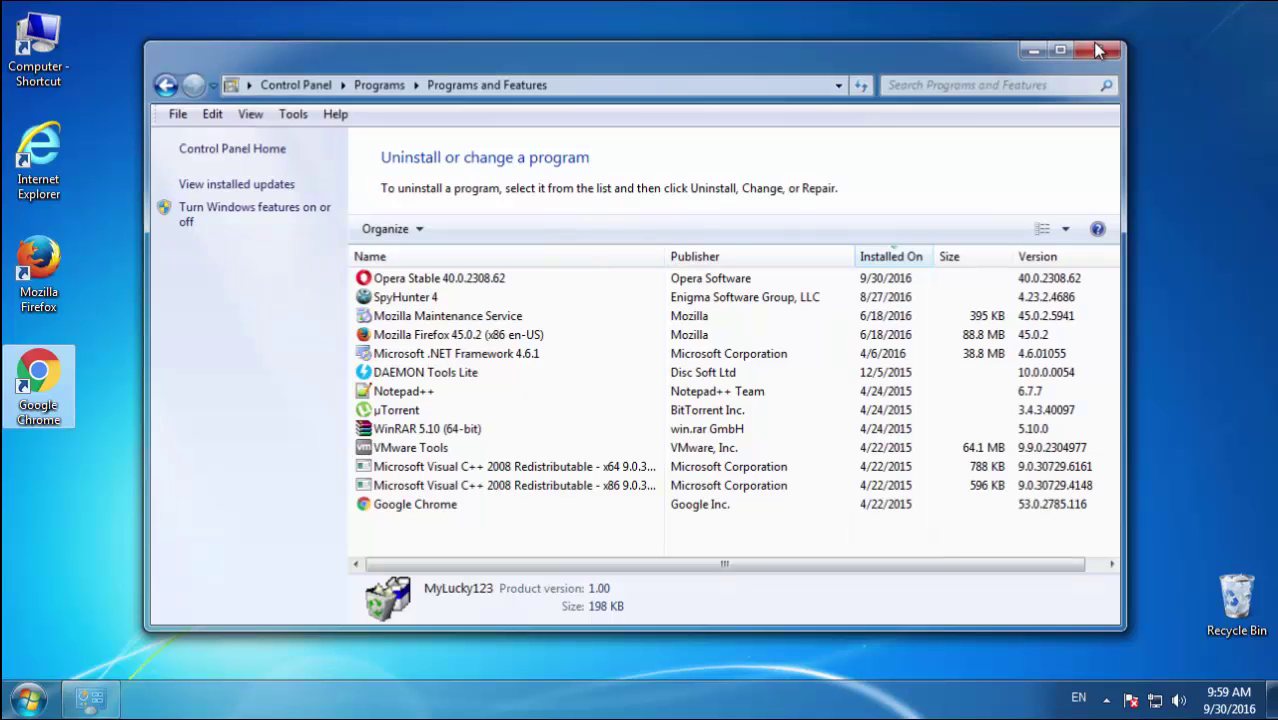
- Restart Windows and use F8 Advanced Boot Options to select Safe Mode
left_click(28, 698)
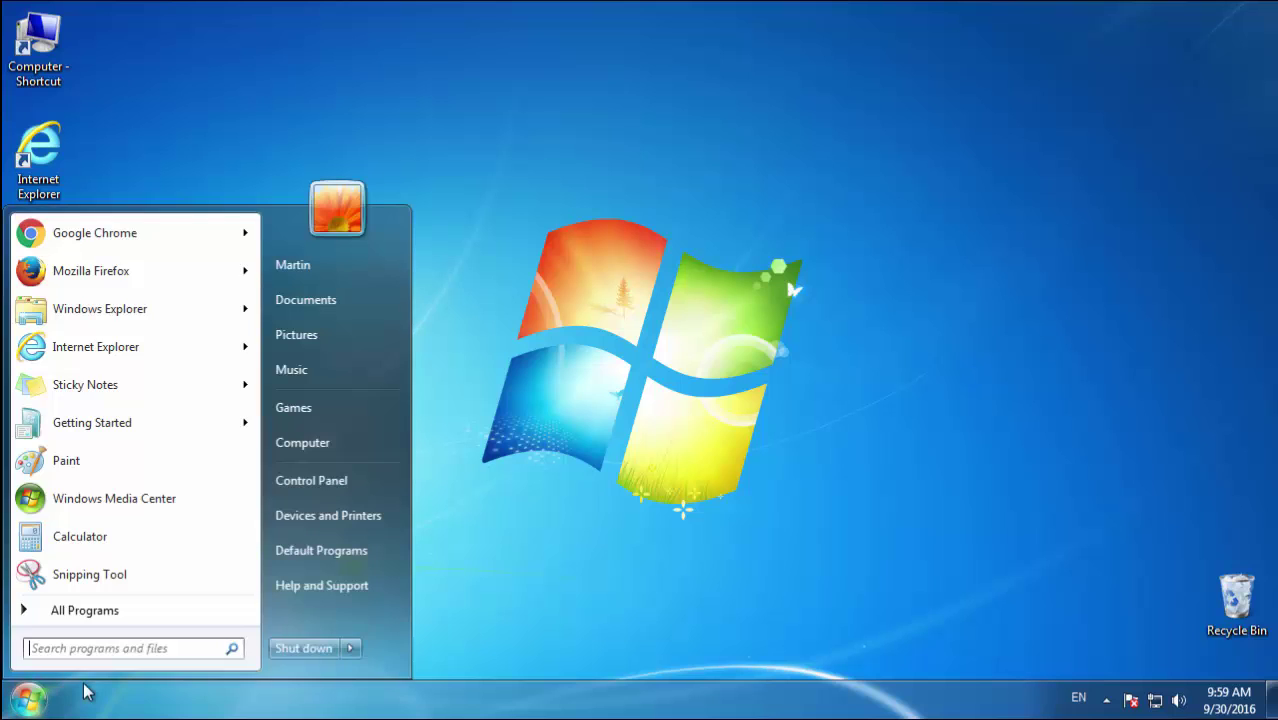
mouse_move(354, 652)
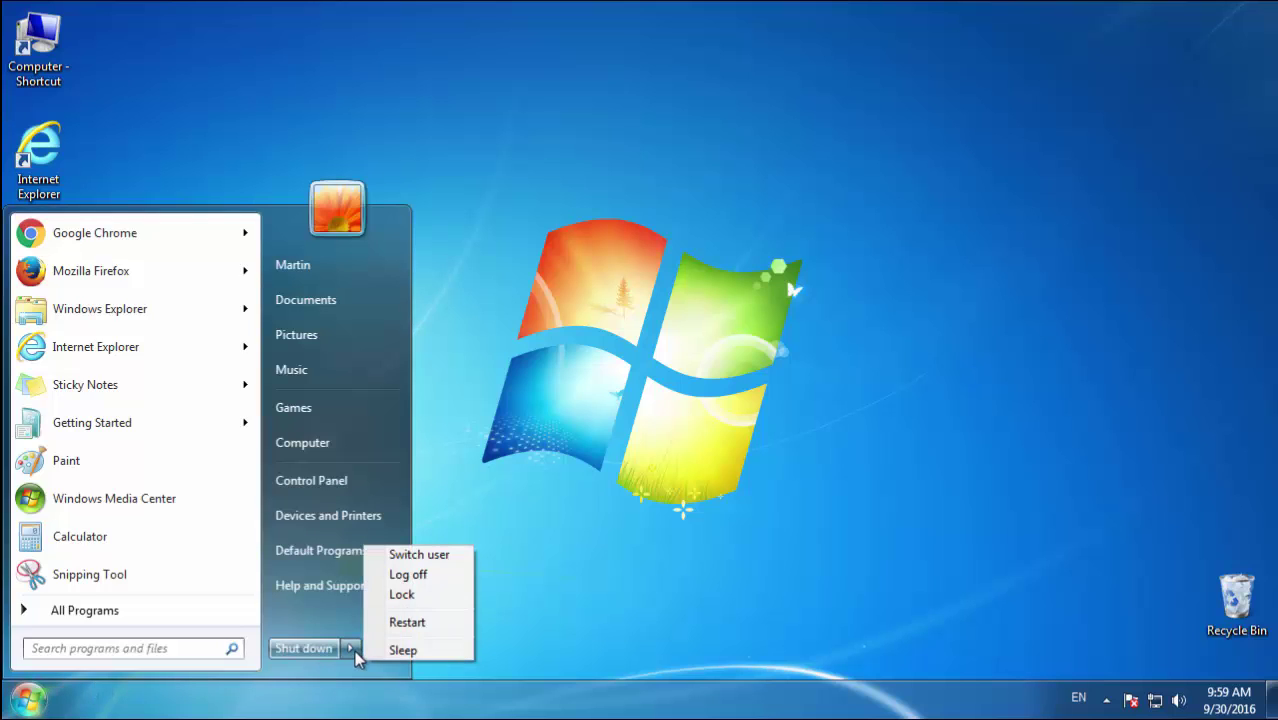
left_click(408, 624)
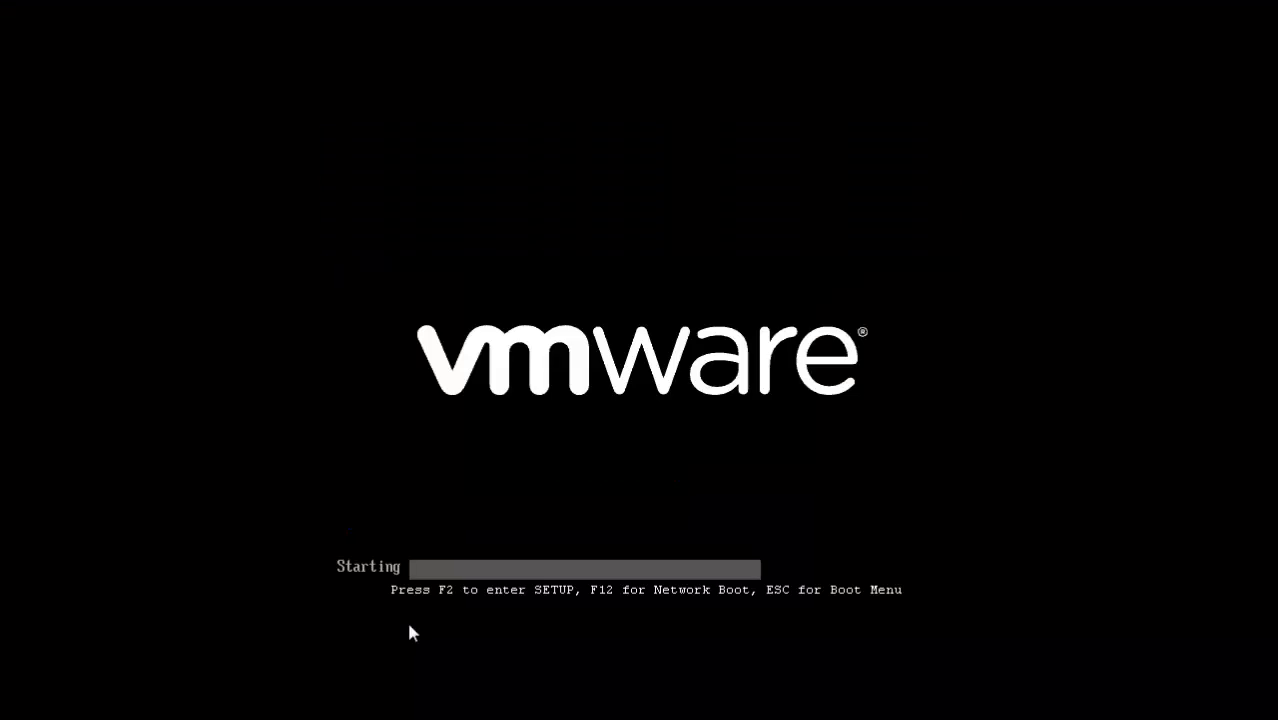
key("F8")
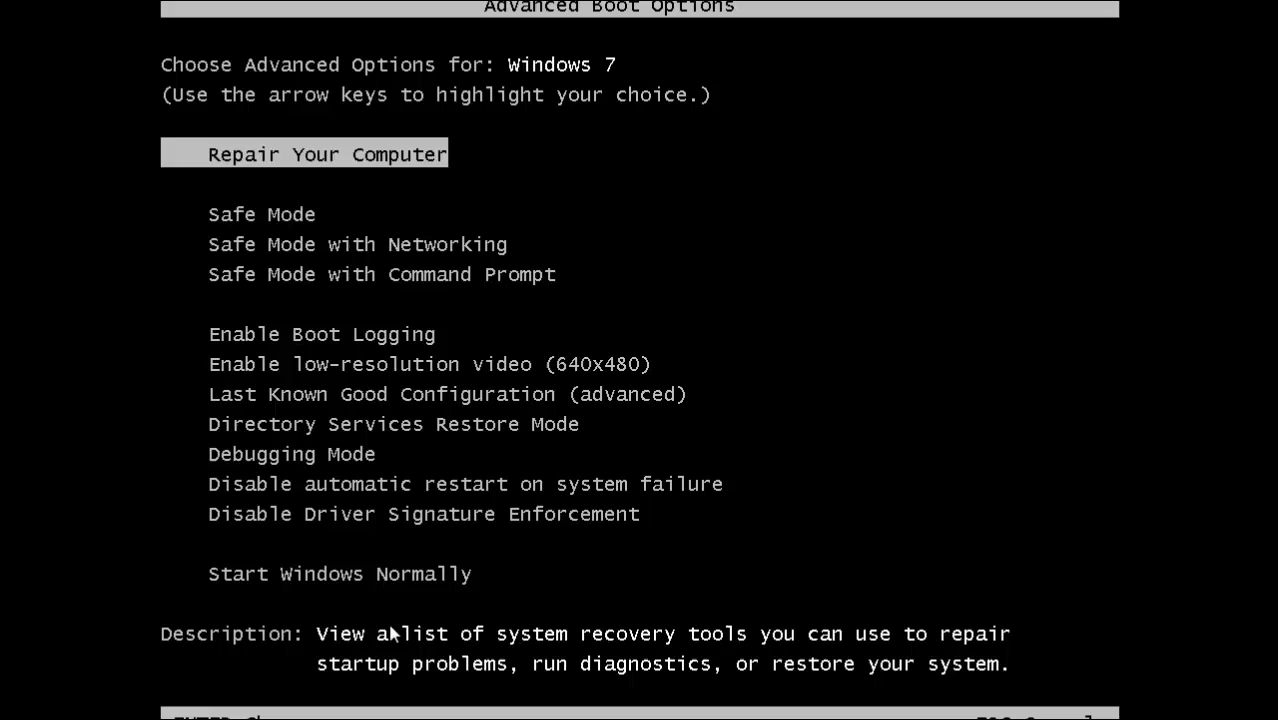
key("Down")
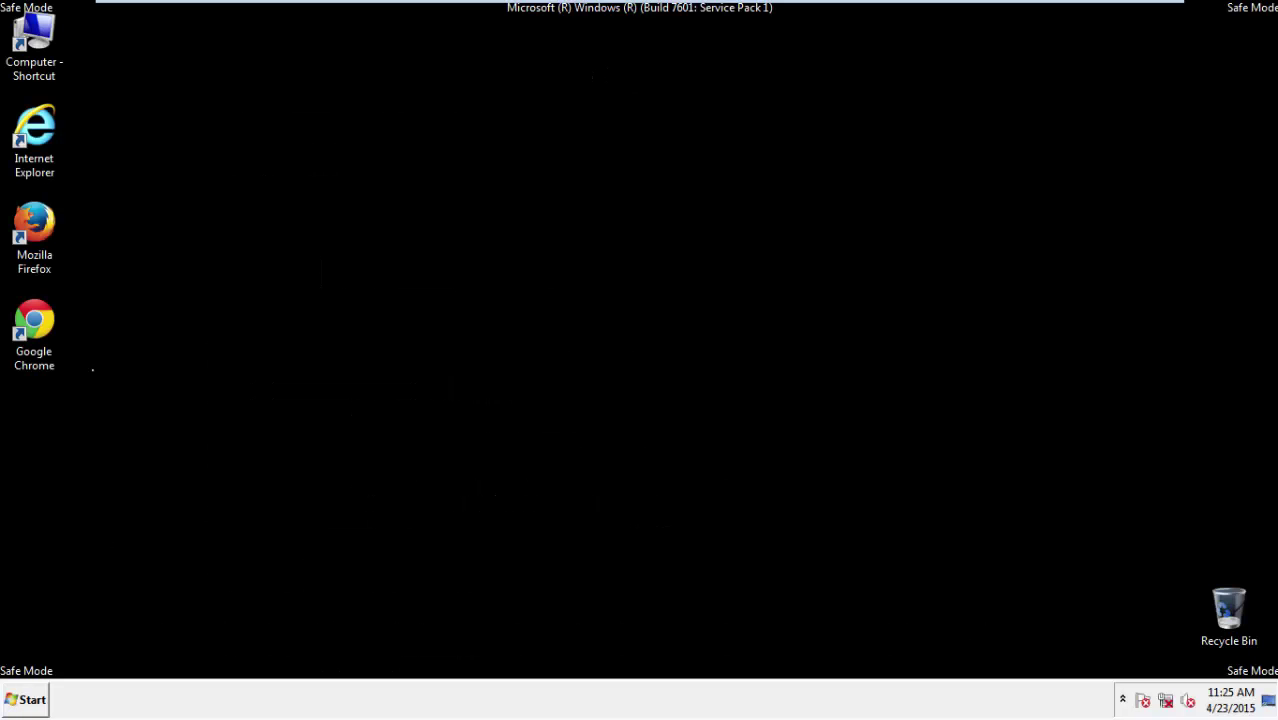
- Launch Firefox, decline making it the default browser, and keep the menu bar visible
double_click(46, 232)
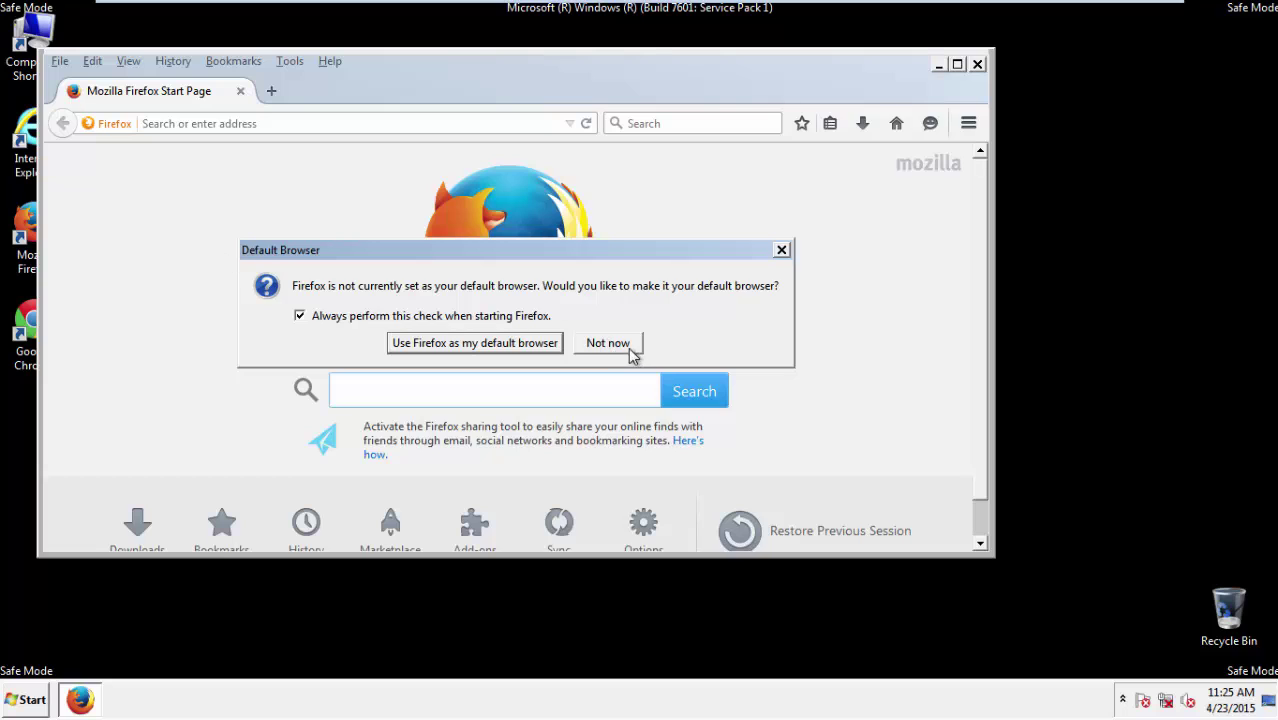
left_click(629, 348)
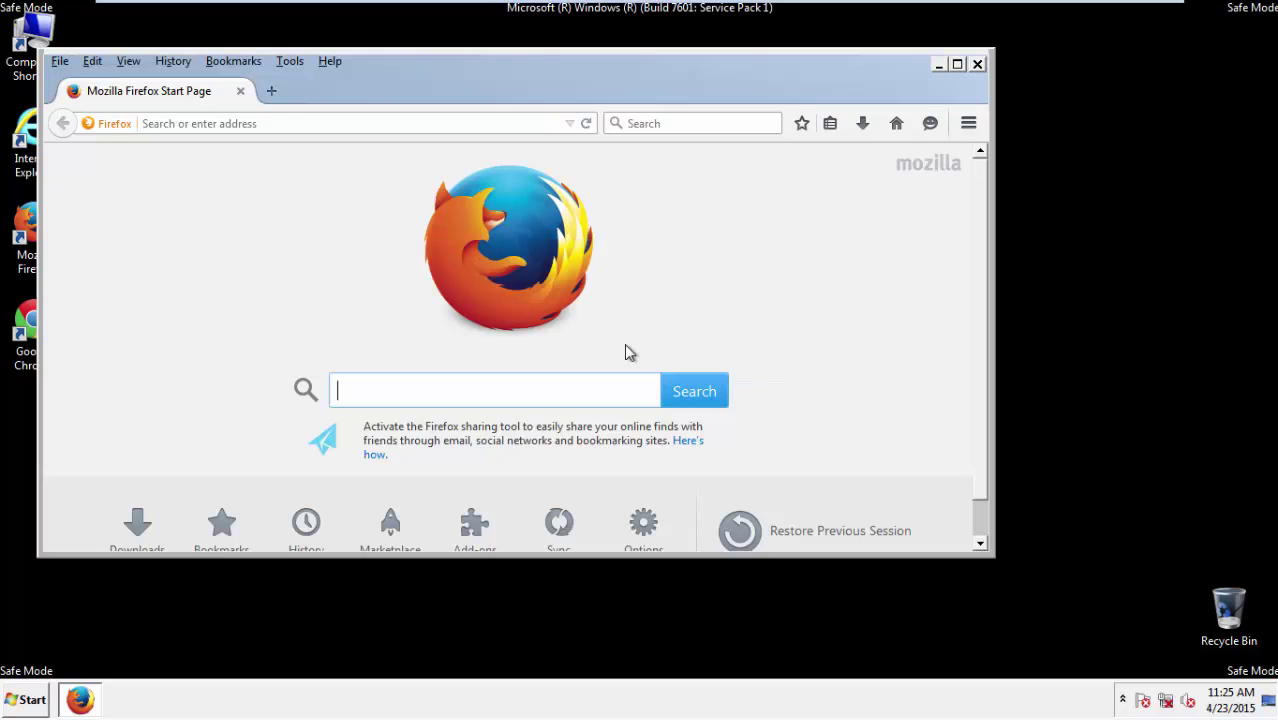
right_click(388, 97)
left_click(432, 152)
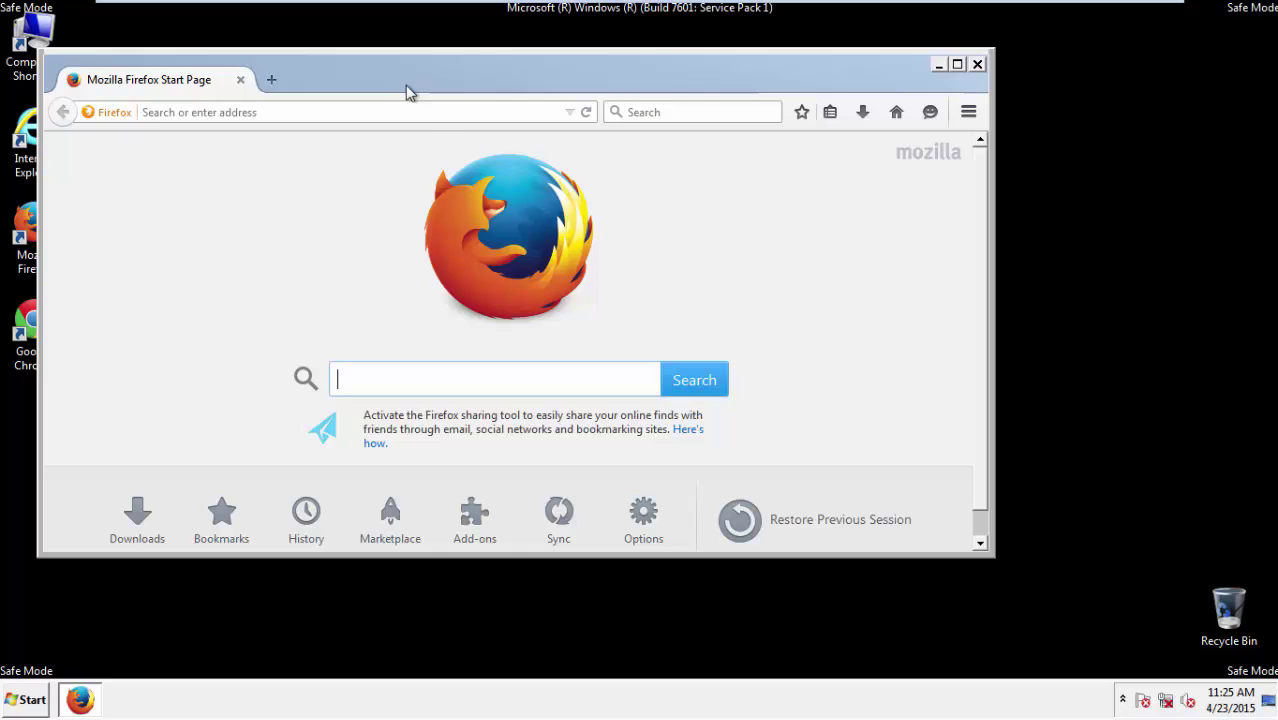
right_click(407, 92)
left_click(430, 156)
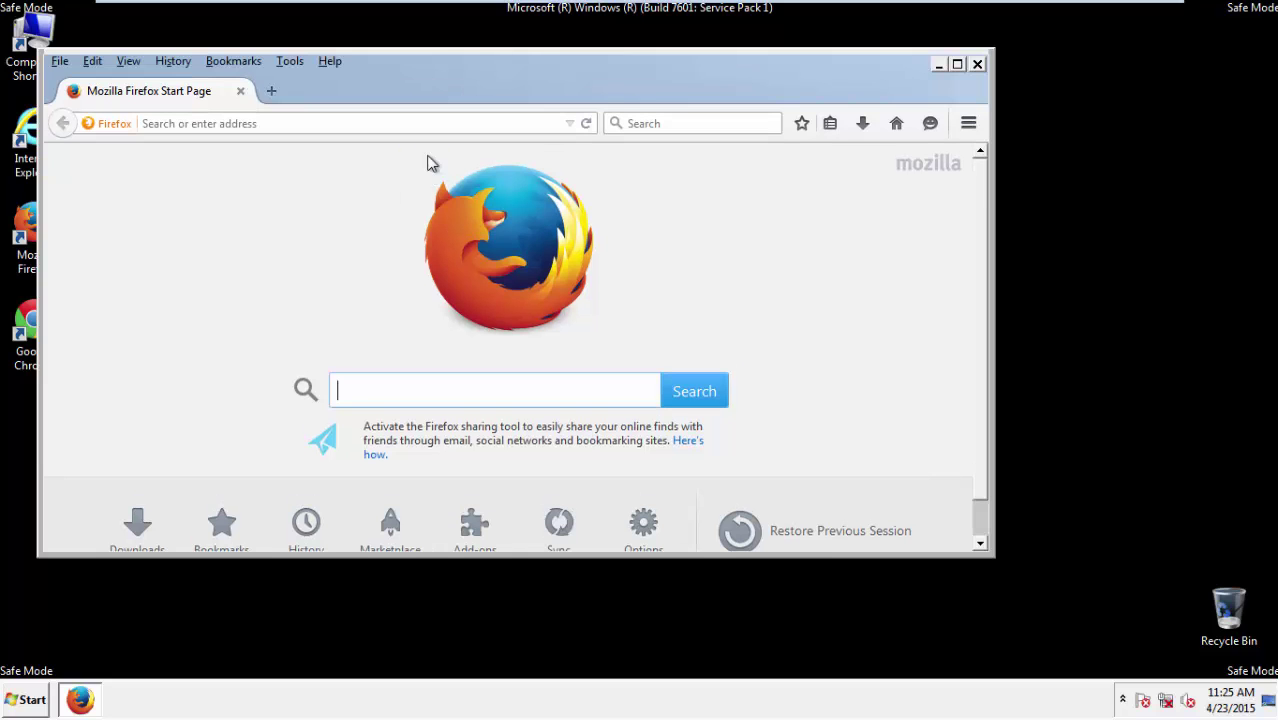
- Clear Firefox history for the Everything range with all items, including offline data and site preferences
left_click(176, 62)
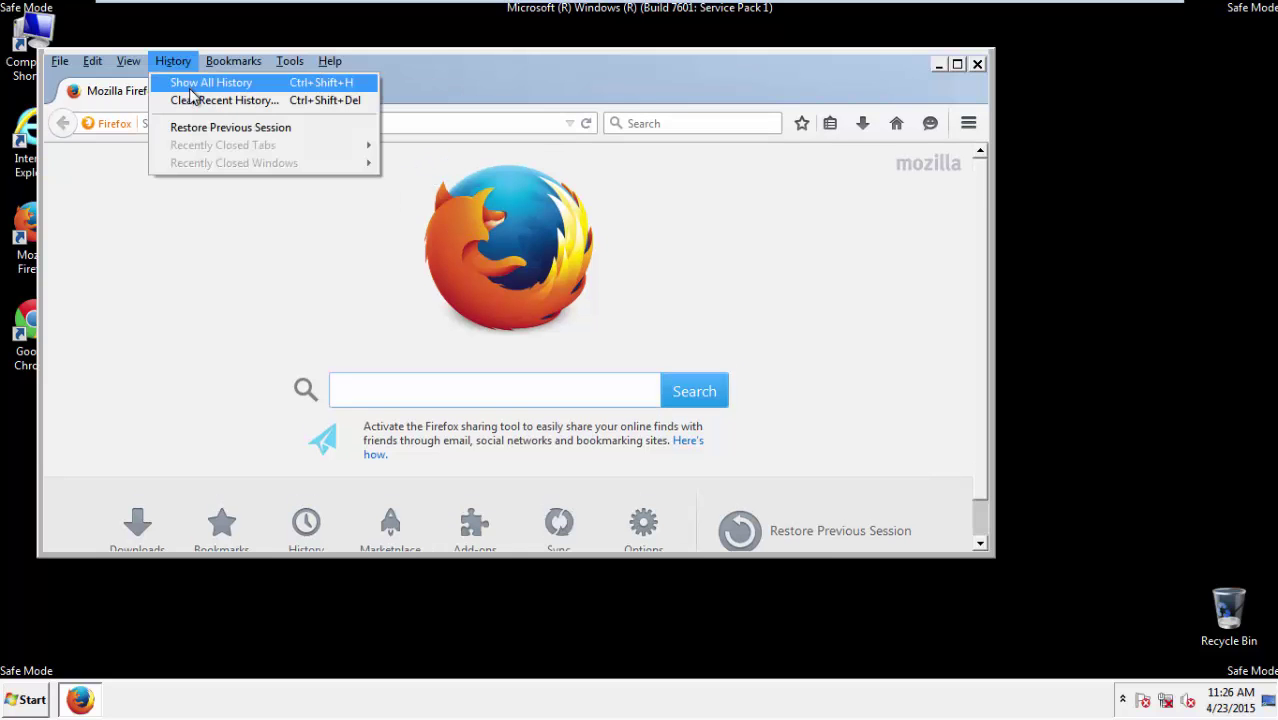
left_click(192, 100)
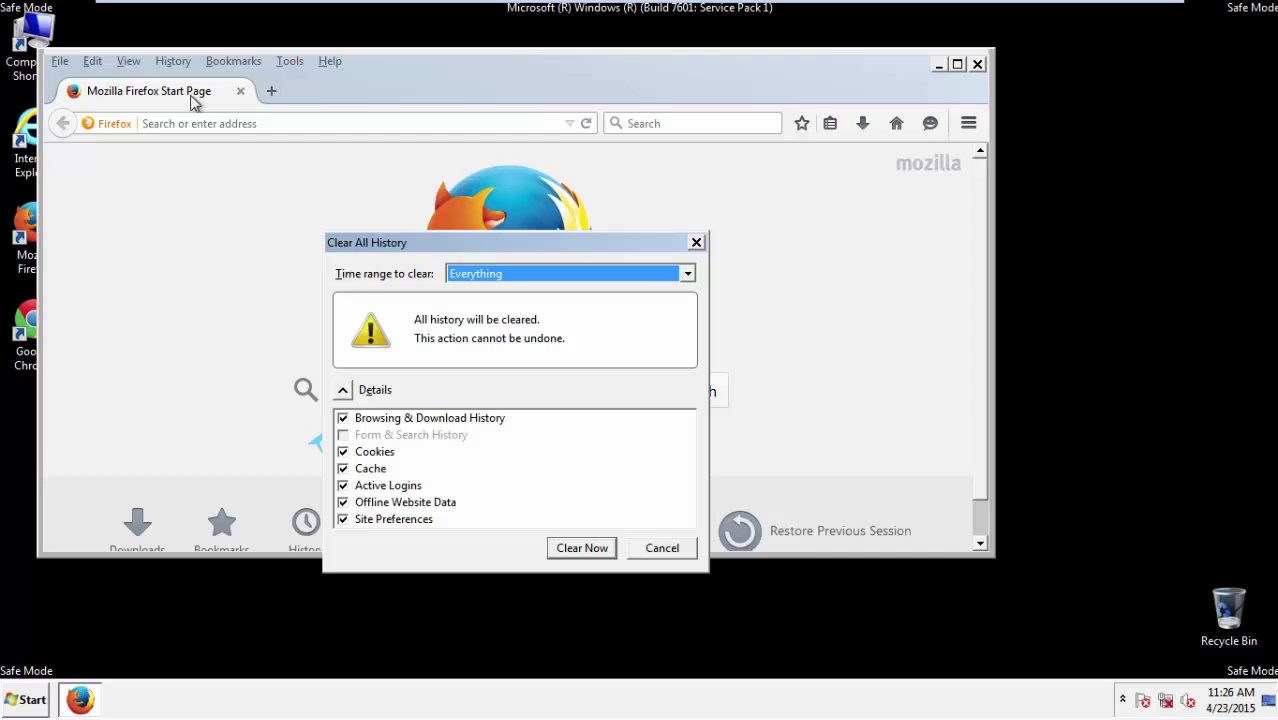
left_click(449, 275)
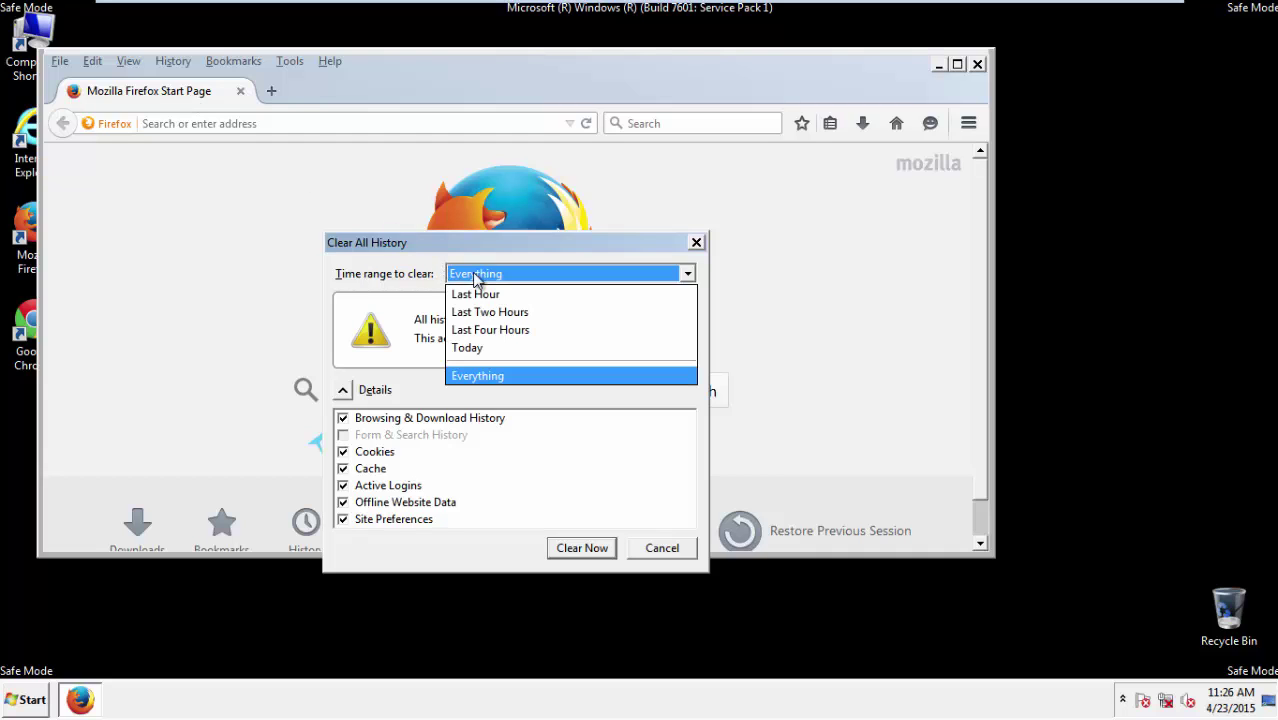
left_click(479, 376)
left_click(344, 504)
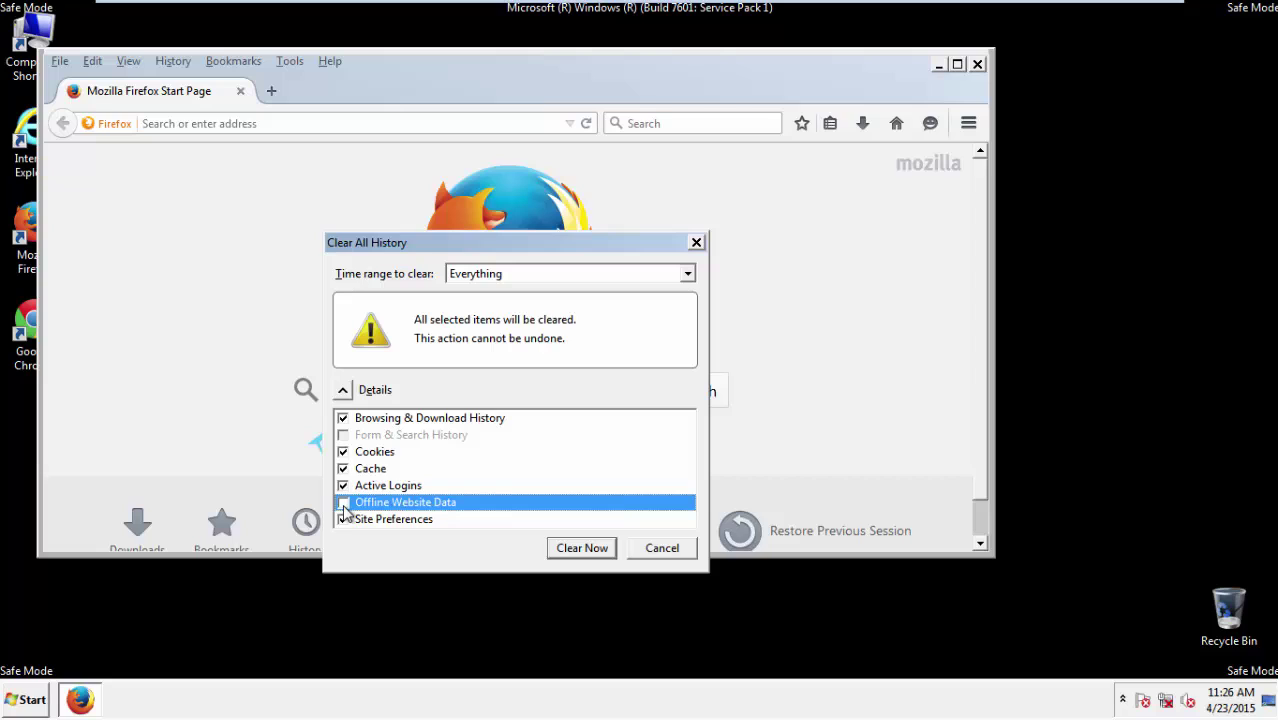
left_click(343, 503)
left_click(343, 519)
left_click(343, 519)
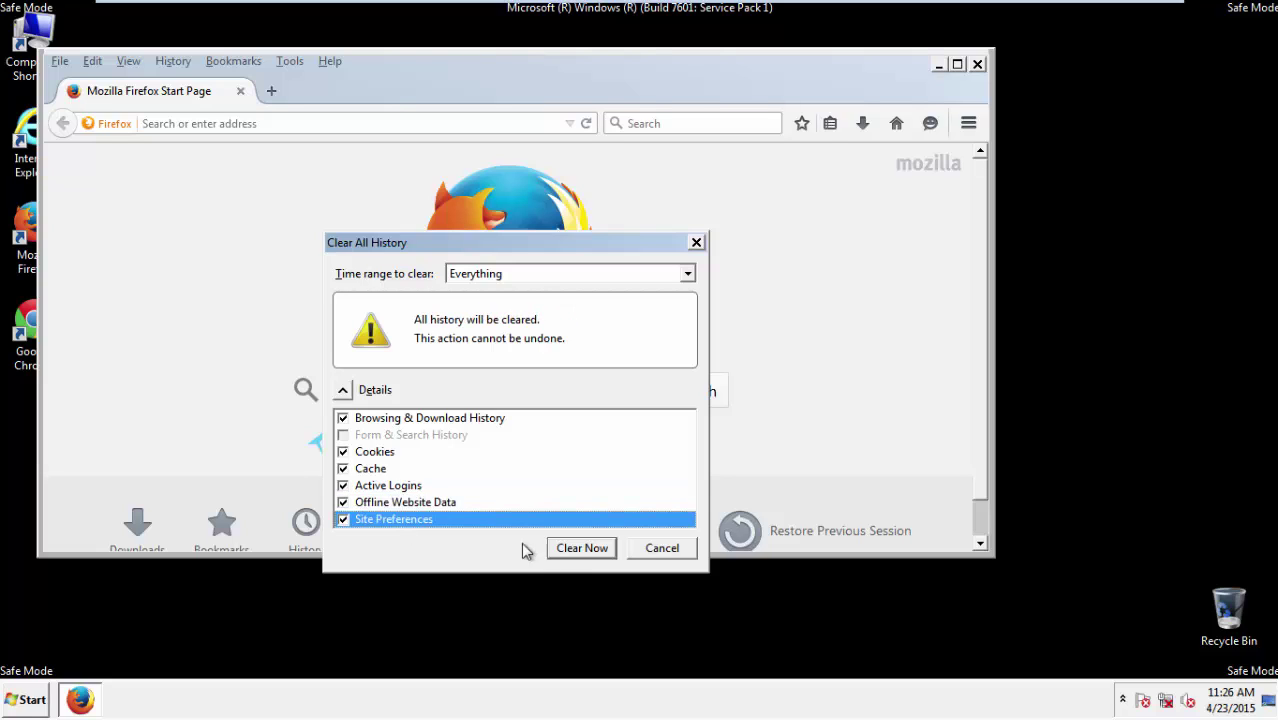
left_click(580, 550)
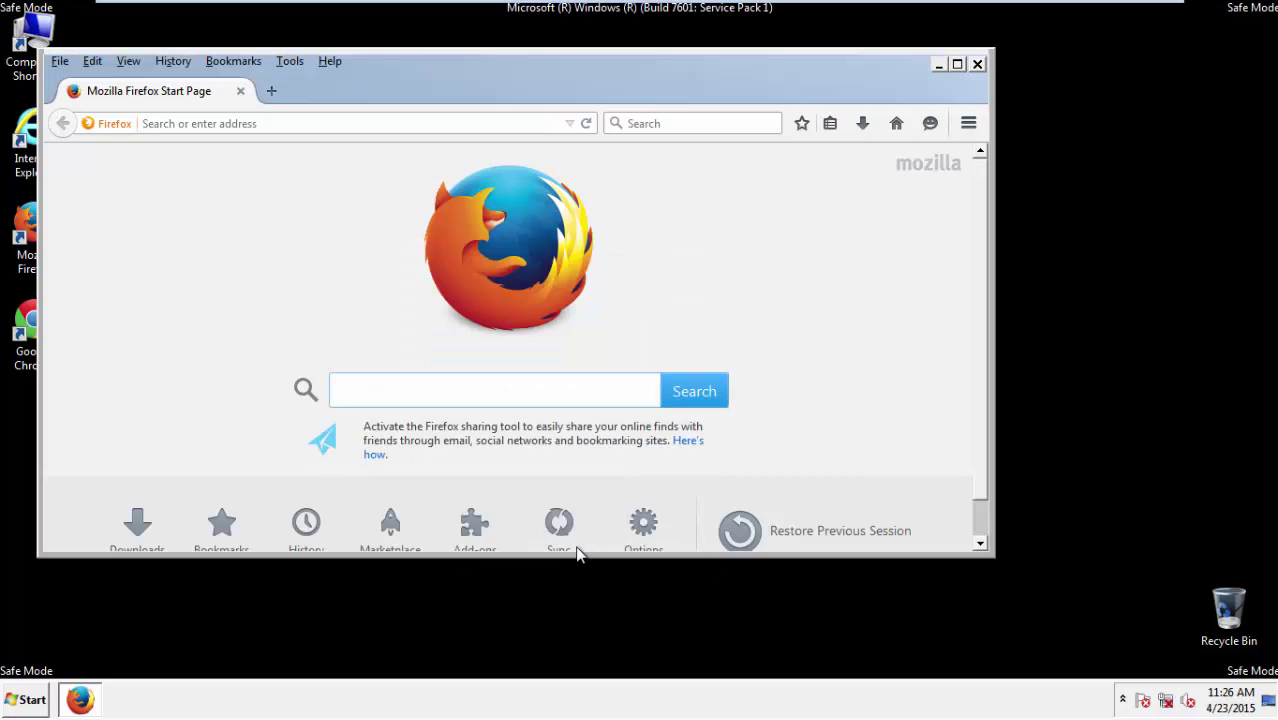
- Refresh Firefox to its defaults from Troubleshooting Information and finish the import wizard
left_click(330, 61)
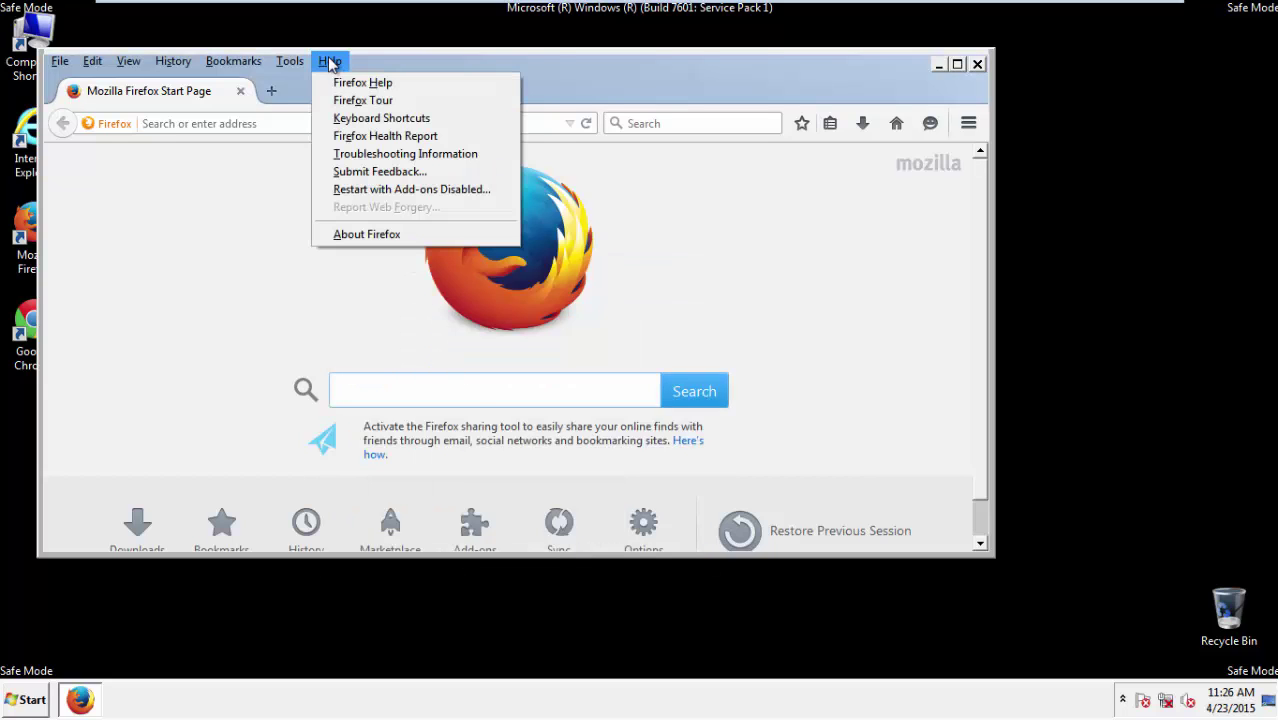
left_click(374, 158)
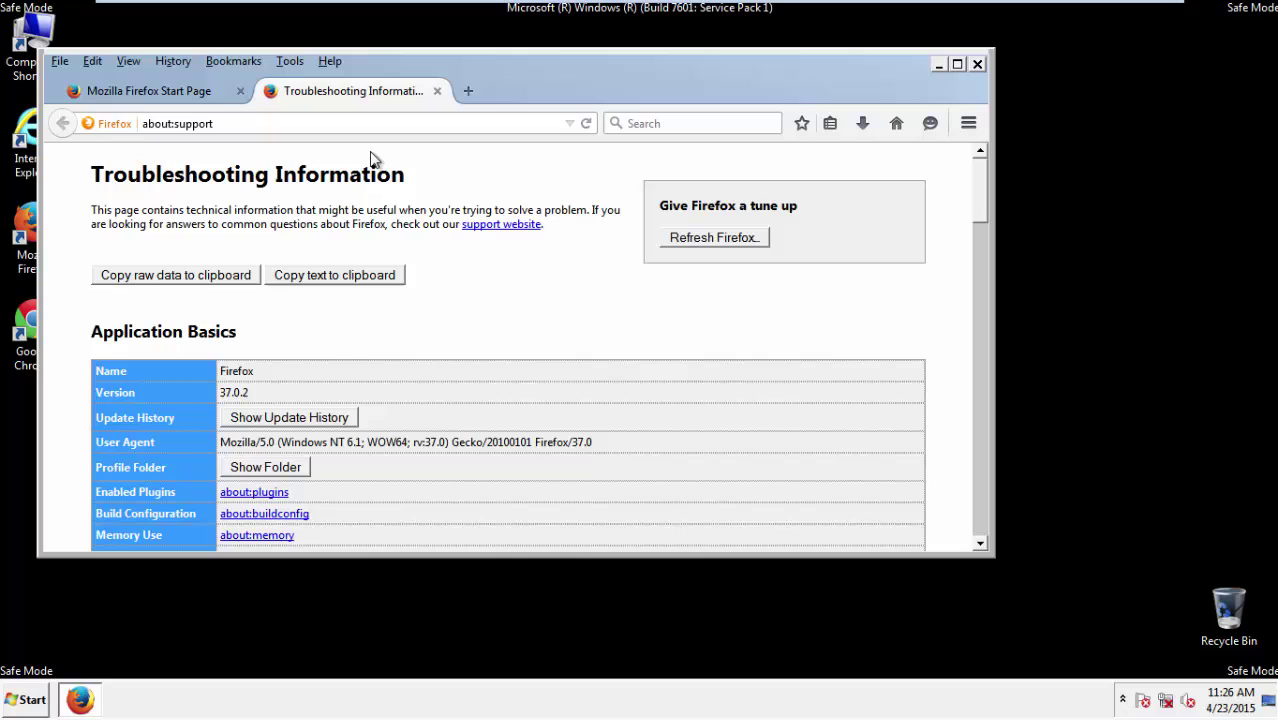
left_click(740, 240)
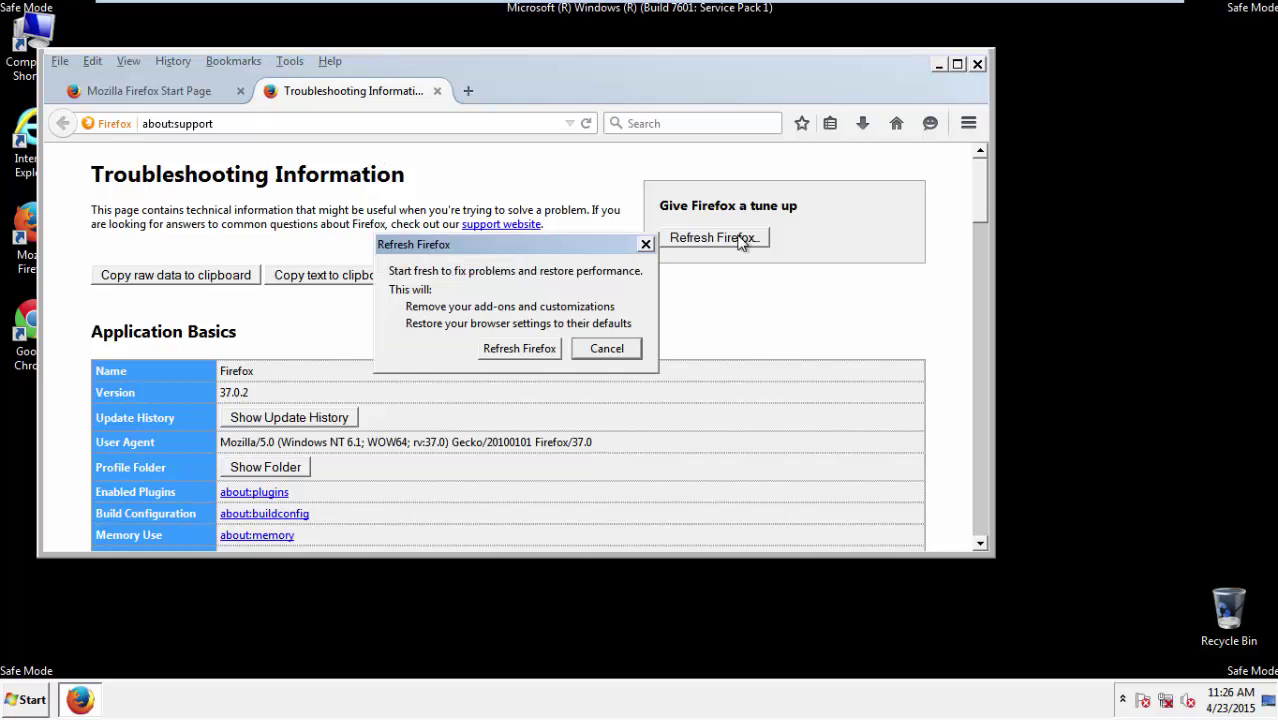
left_click(520, 350)
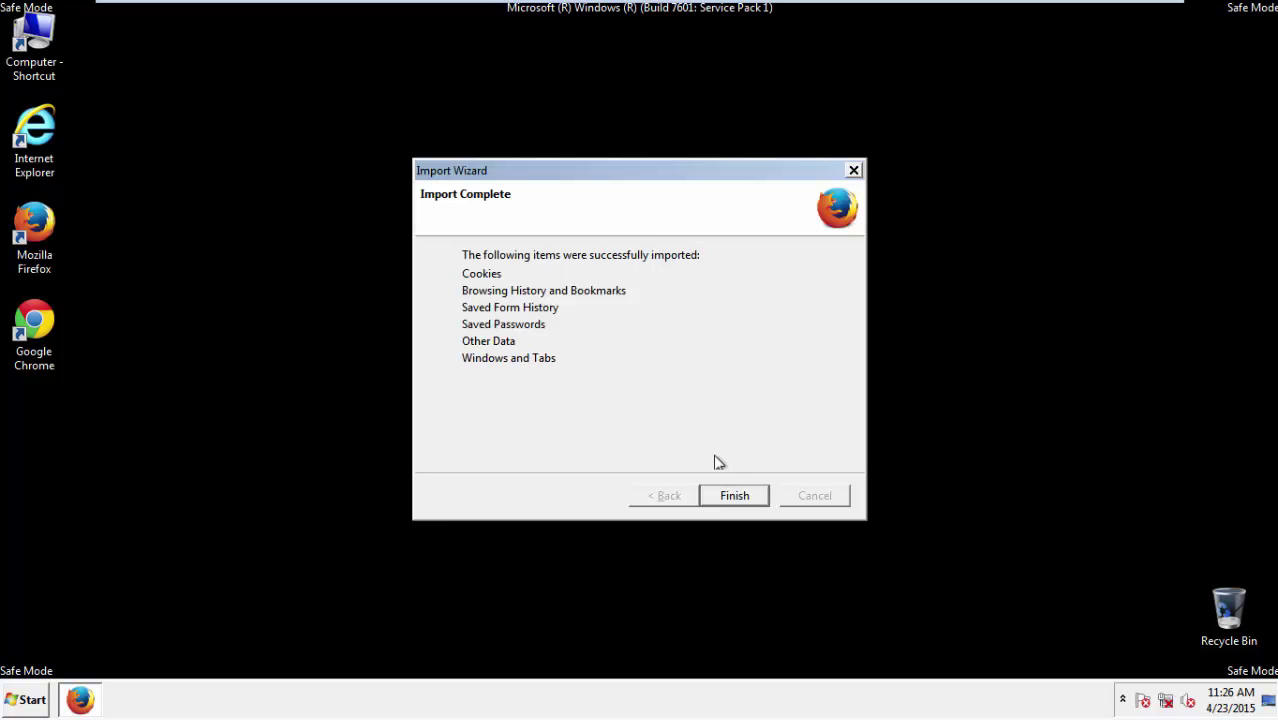
left_click(735, 496)
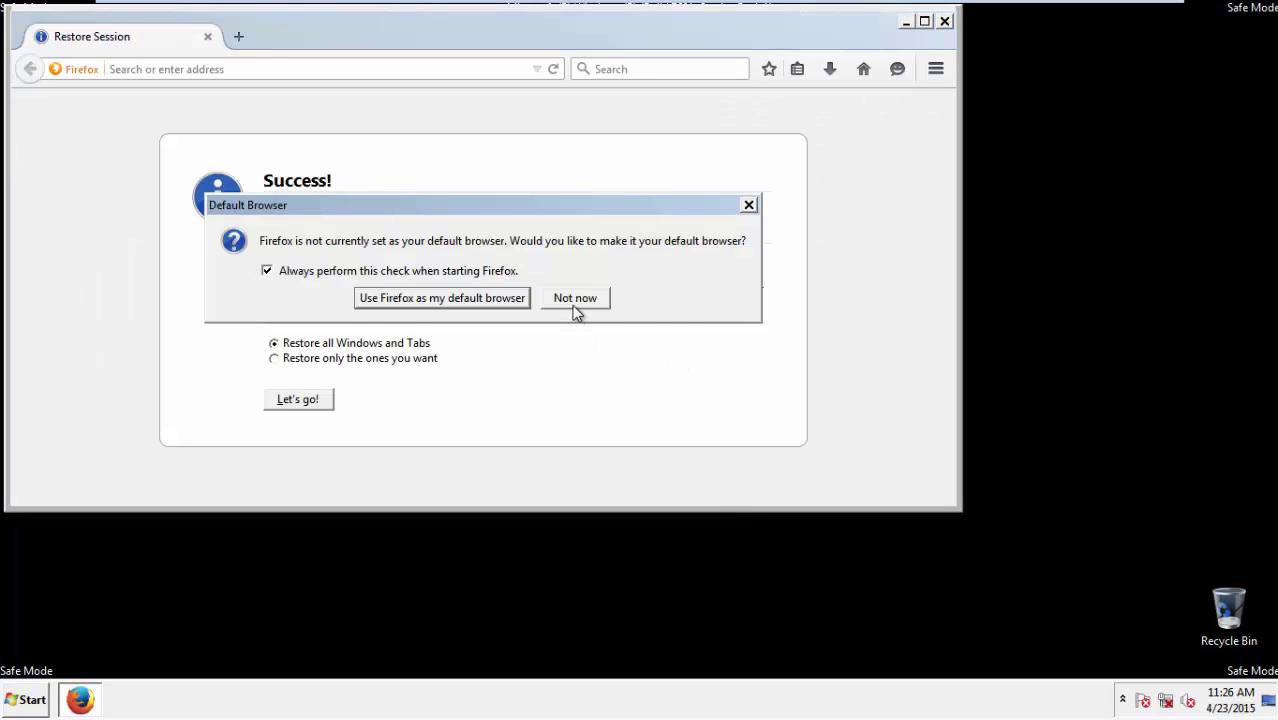
- Decline Firefox as default browser, close it, and select the Google Chrome shortcut
left_click(575, 300)
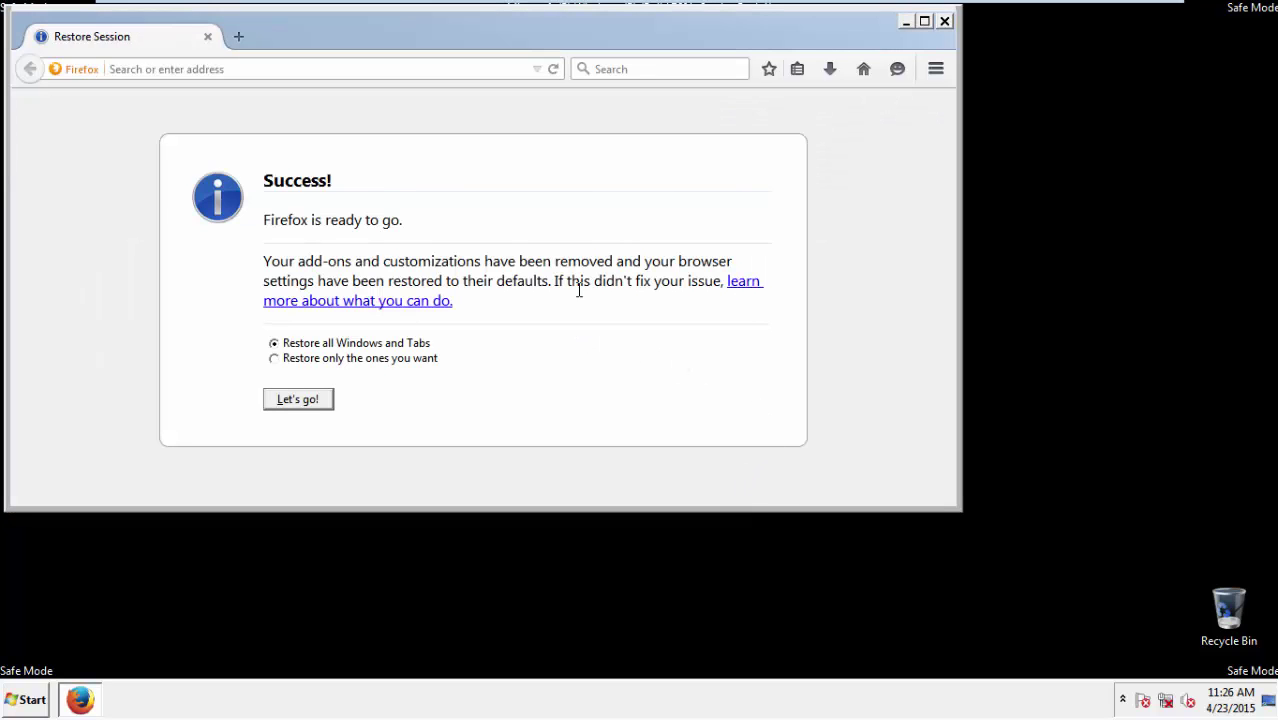
left_click(944, 21)
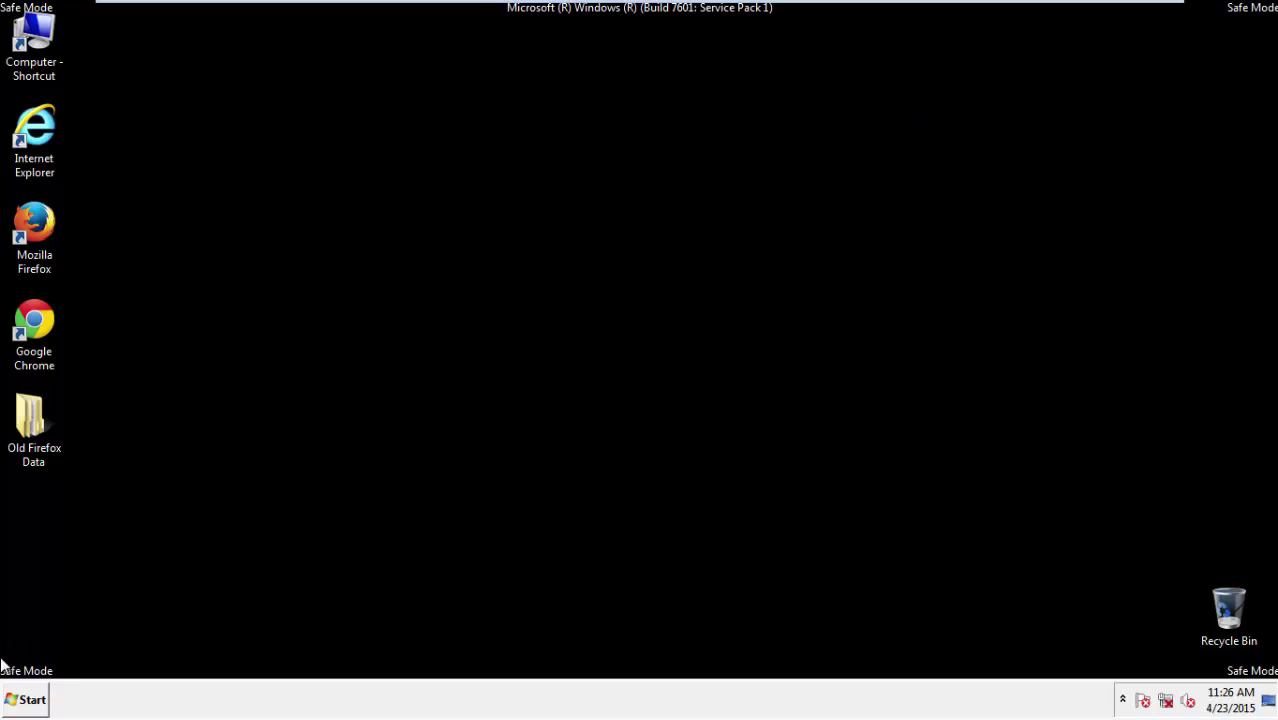
left_click(30, 318)
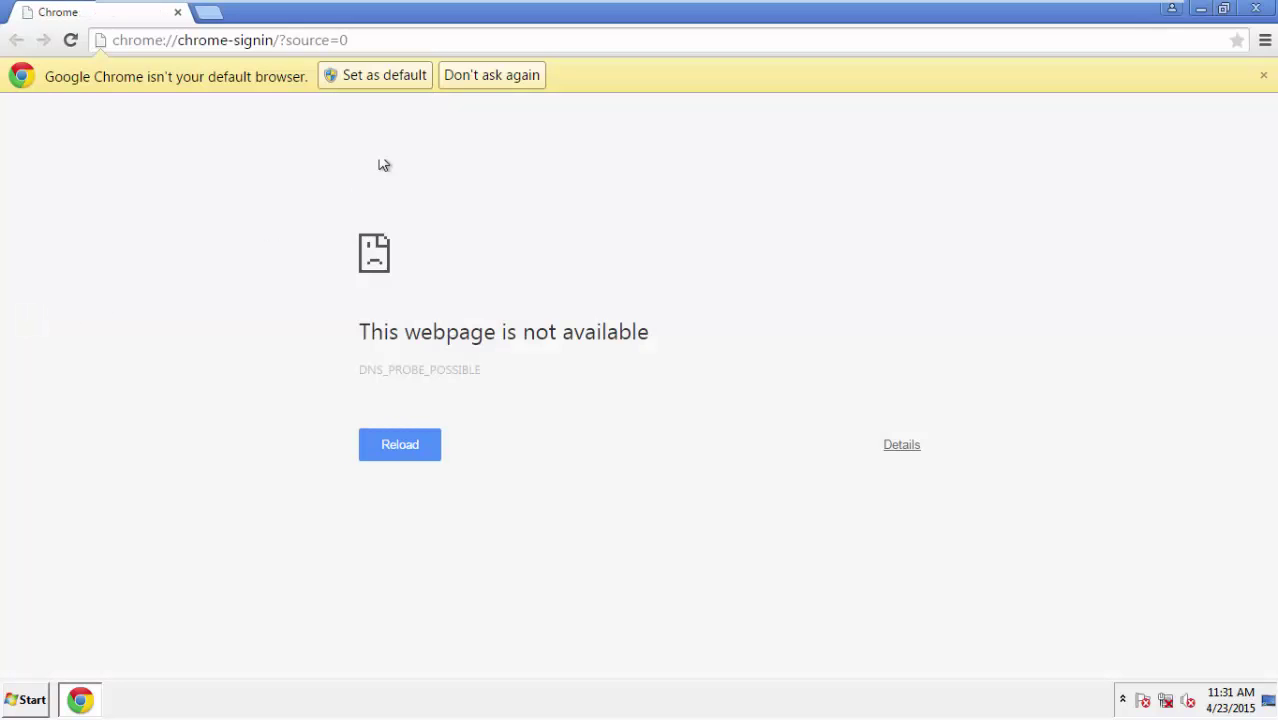
- Clear Chrome browsing data from the beginning of time, including autofill, keeping passwords
left_click(513, 80)
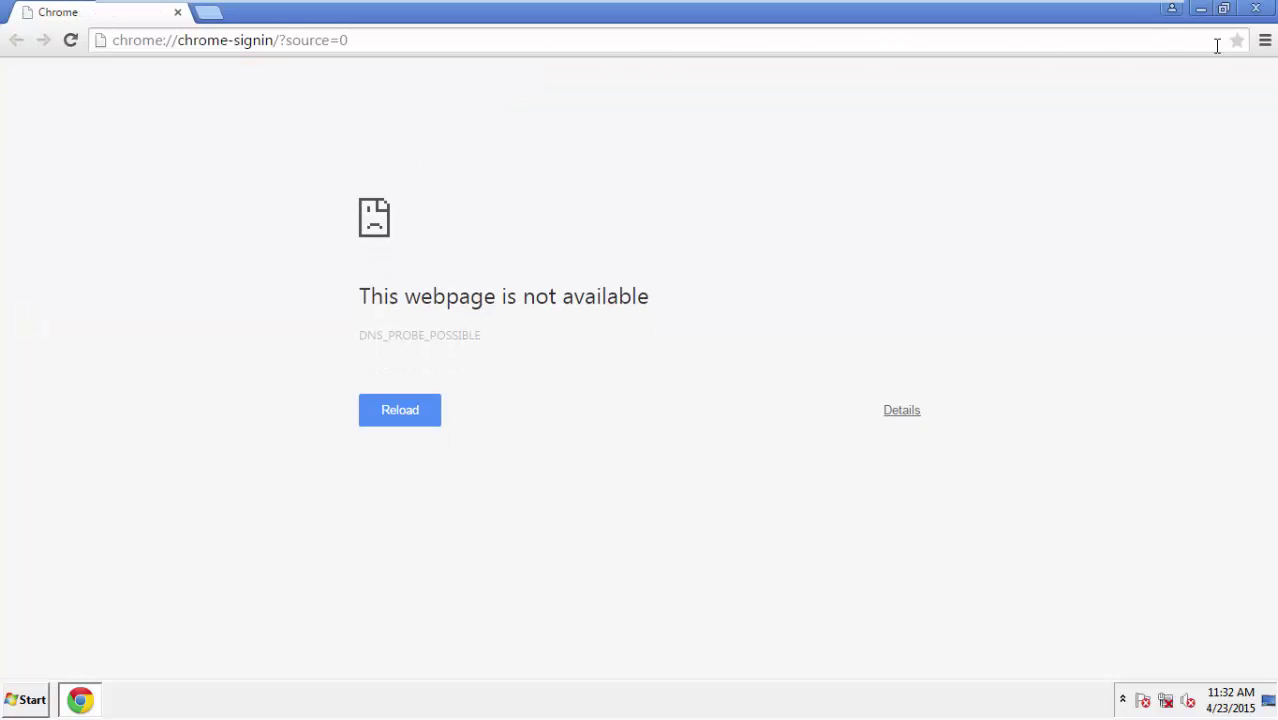
left_click(1265, 42)
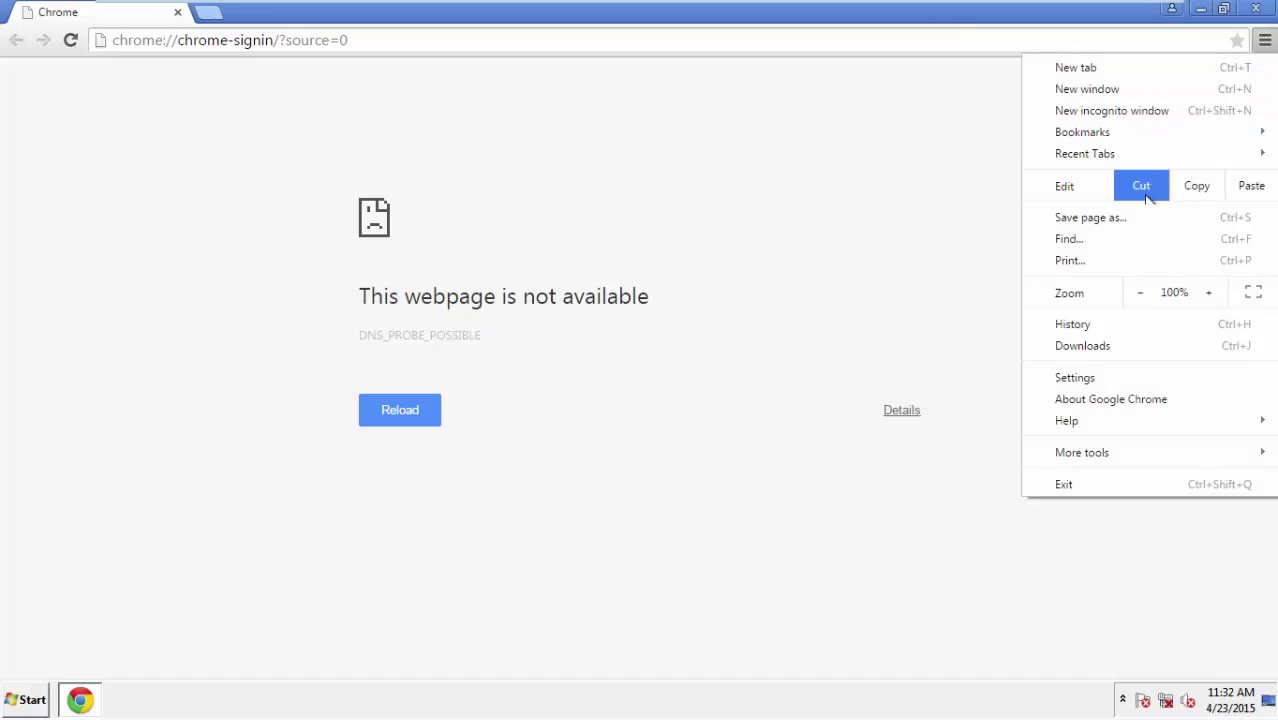
left_click(1075, 378)
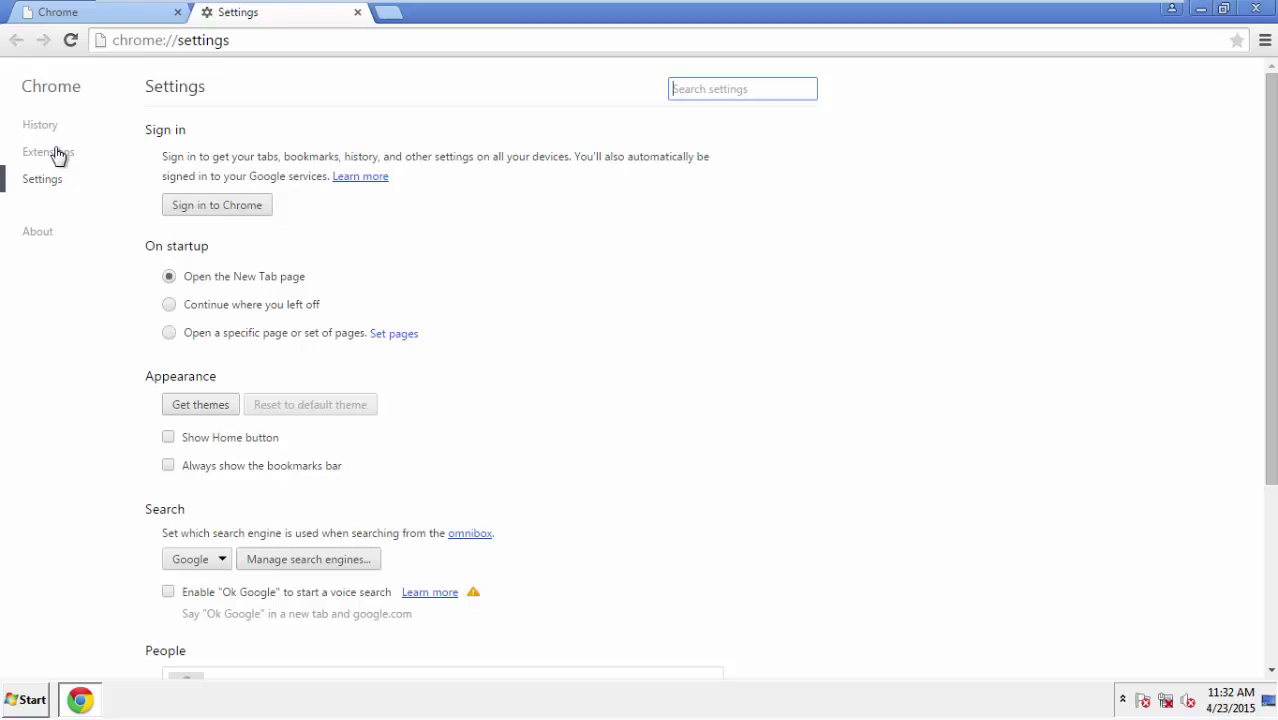
left_click(42, 125)
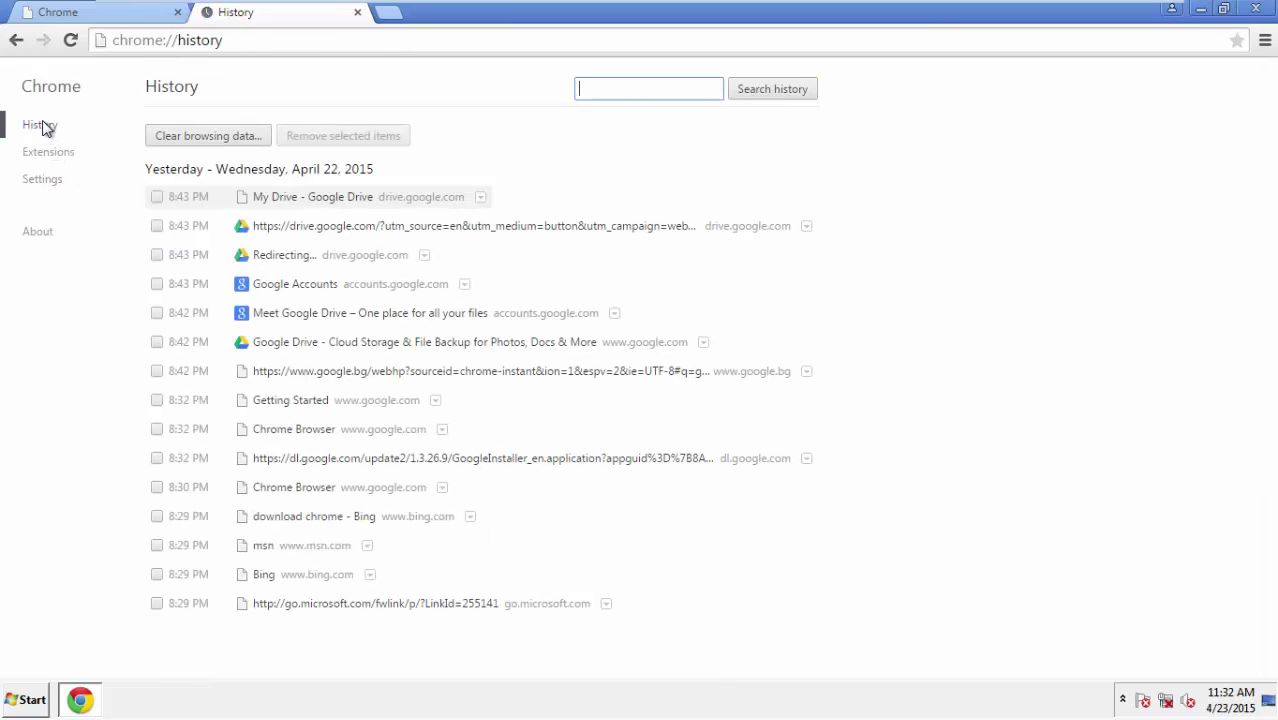
left_click(193, 139)
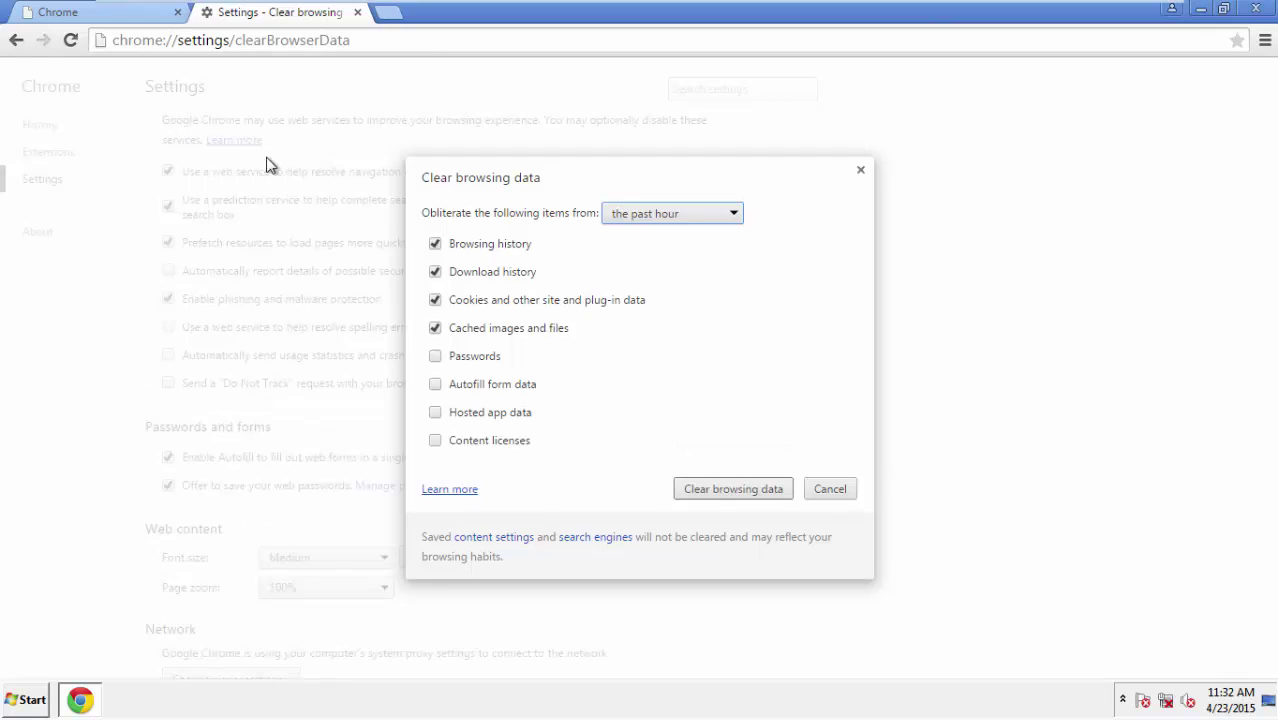
left_click(642, 216)
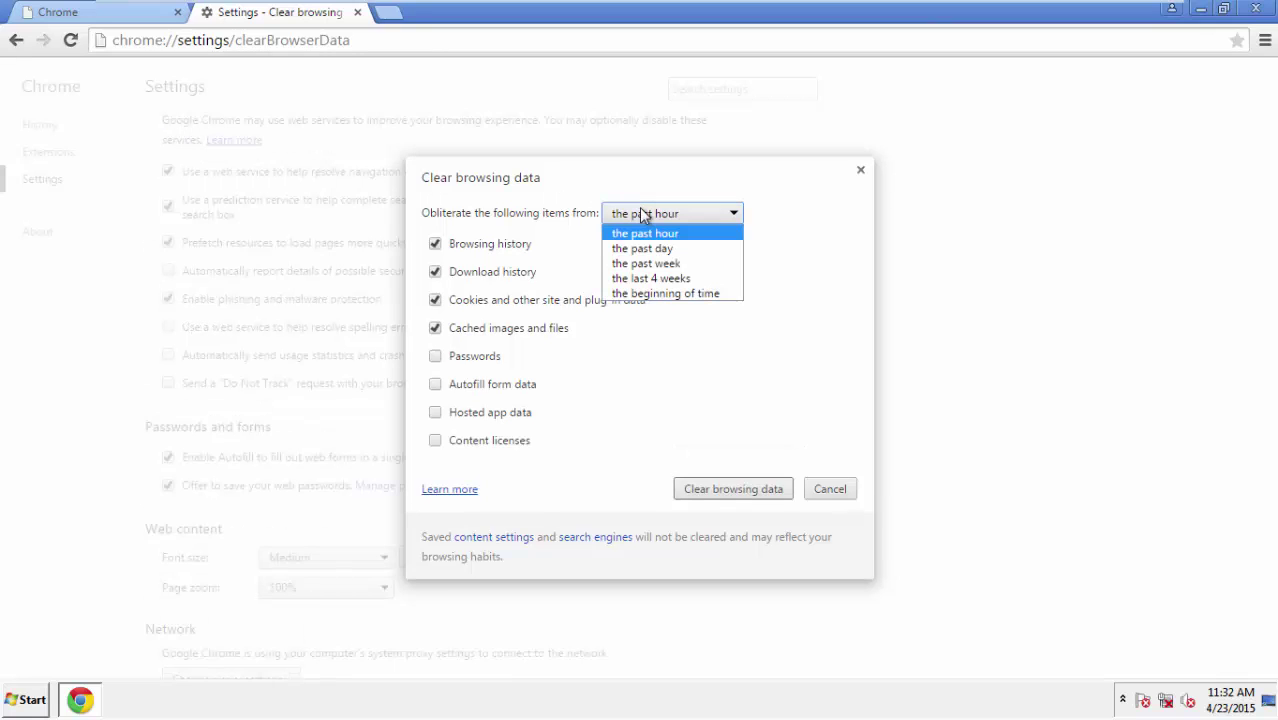
left_click(640, 294)
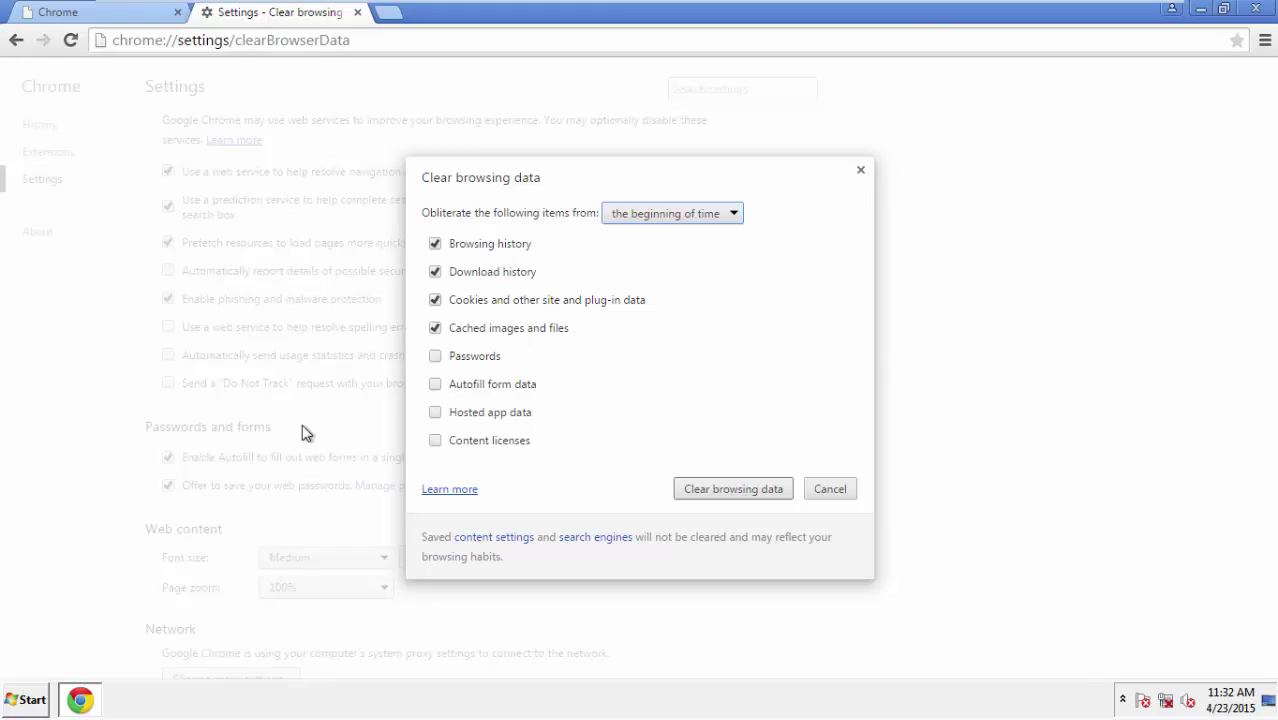
left_click(437, 386)
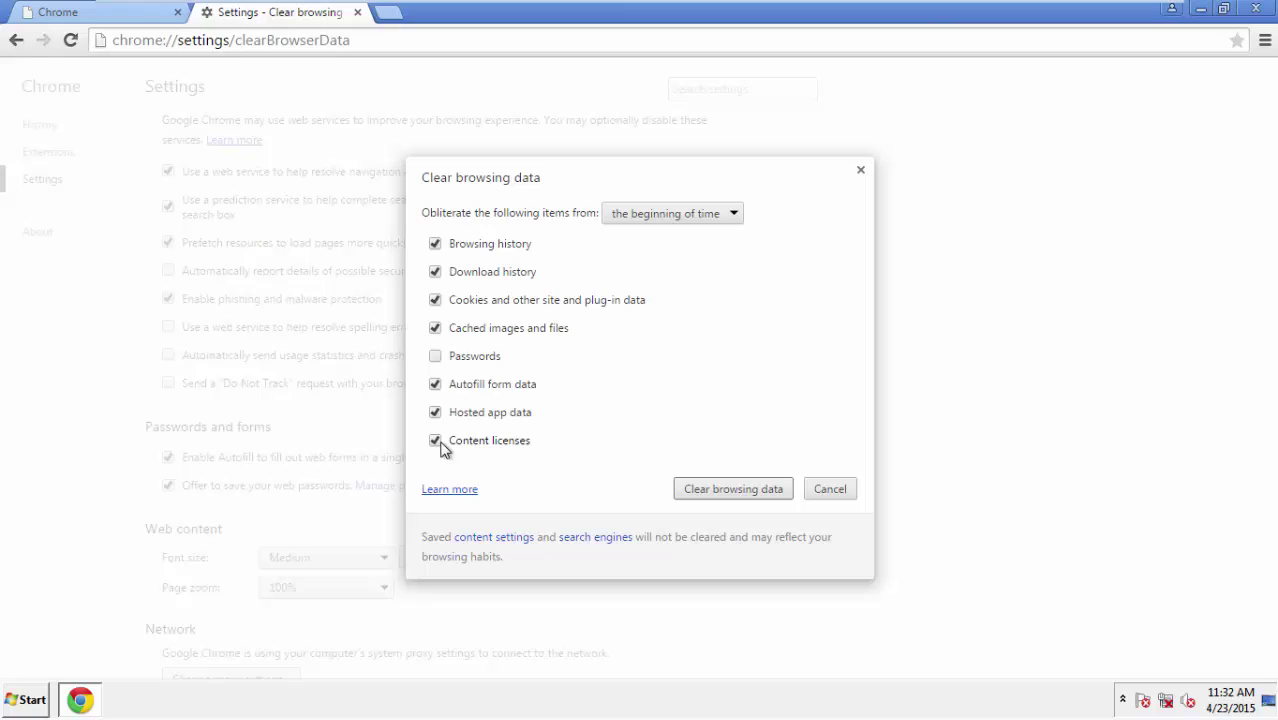
left_click(726, 490)
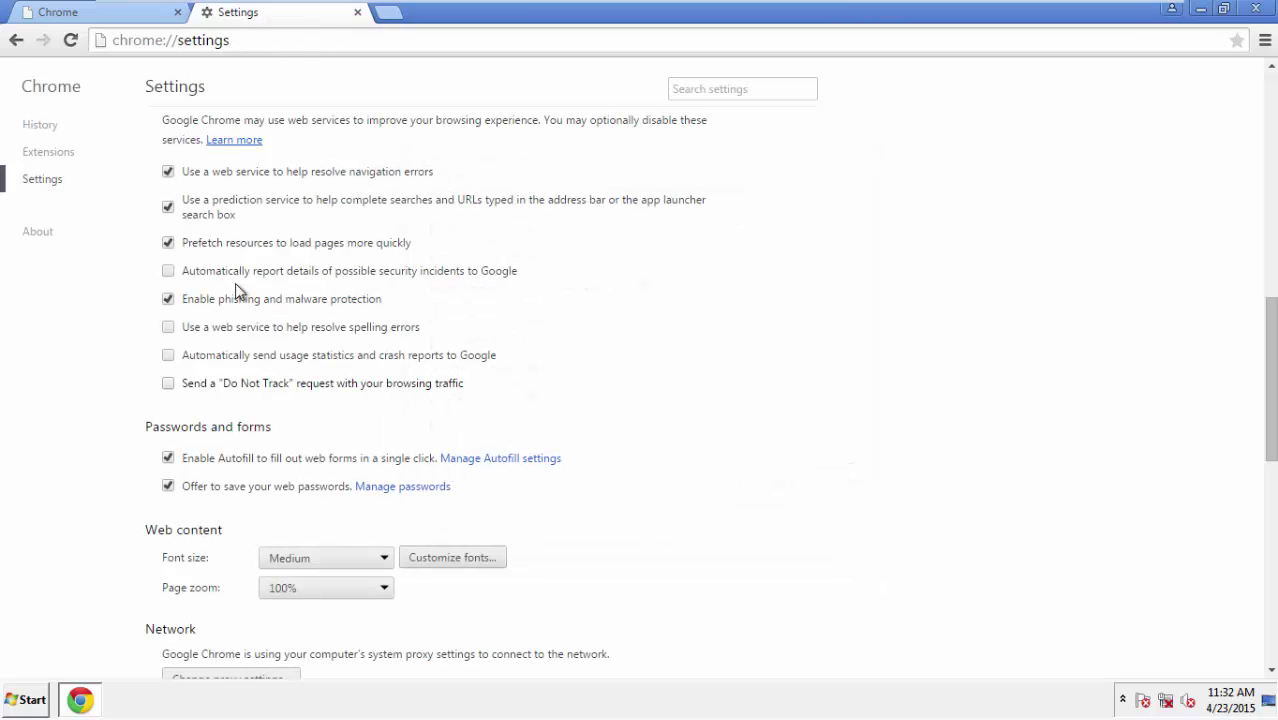
- Reset all Chrome settings to their original defaults from the bottom of Settings
left_click_drag(1268, 300, 1264, 550)
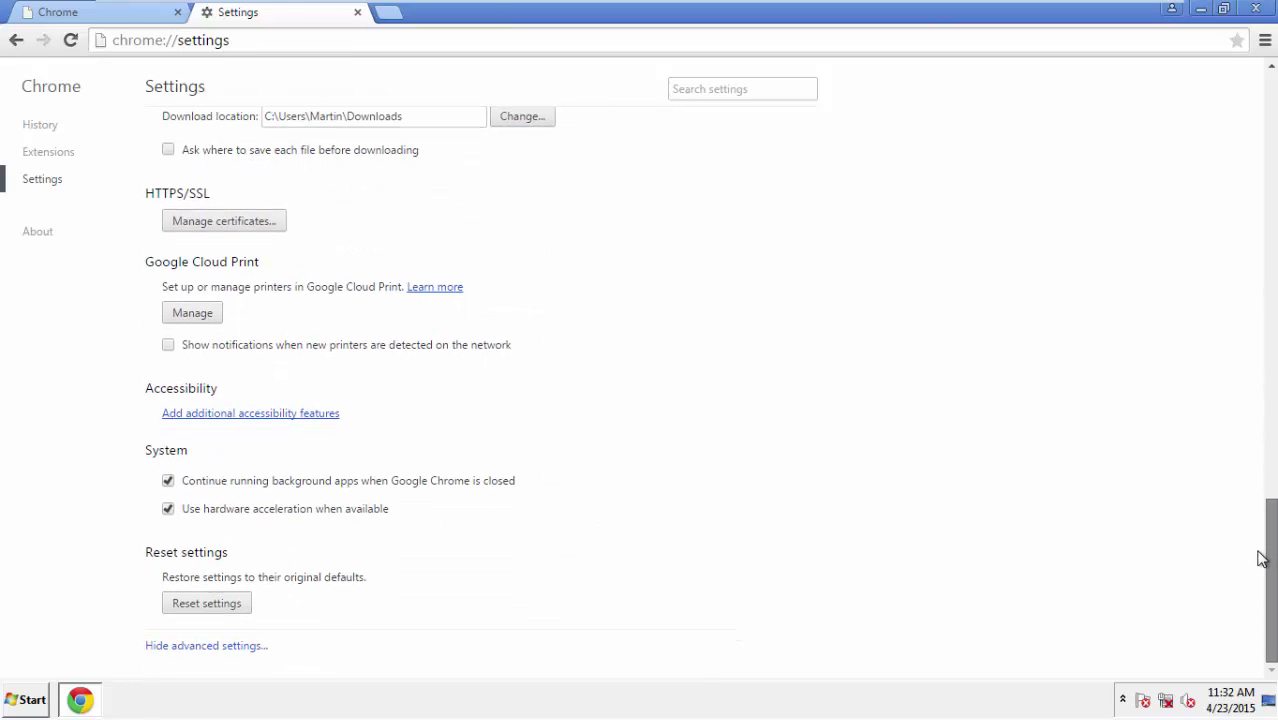
left_click(242, 610)
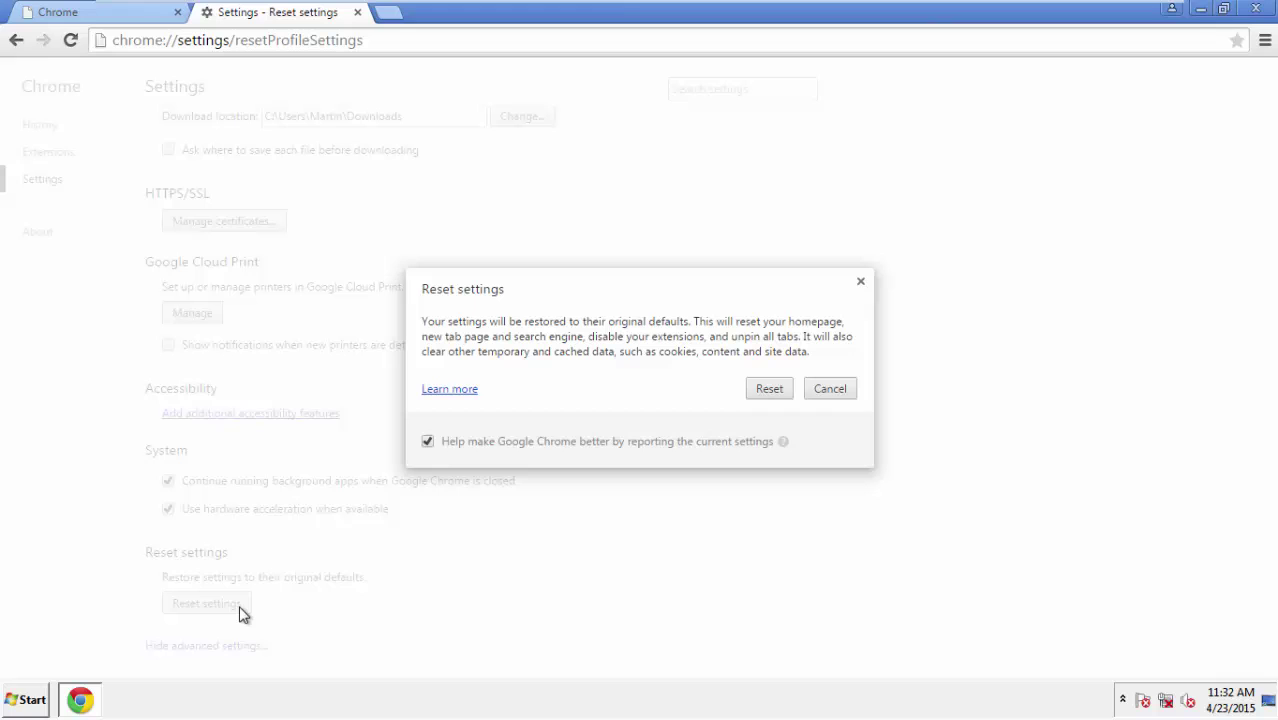
left_click(772, 392)
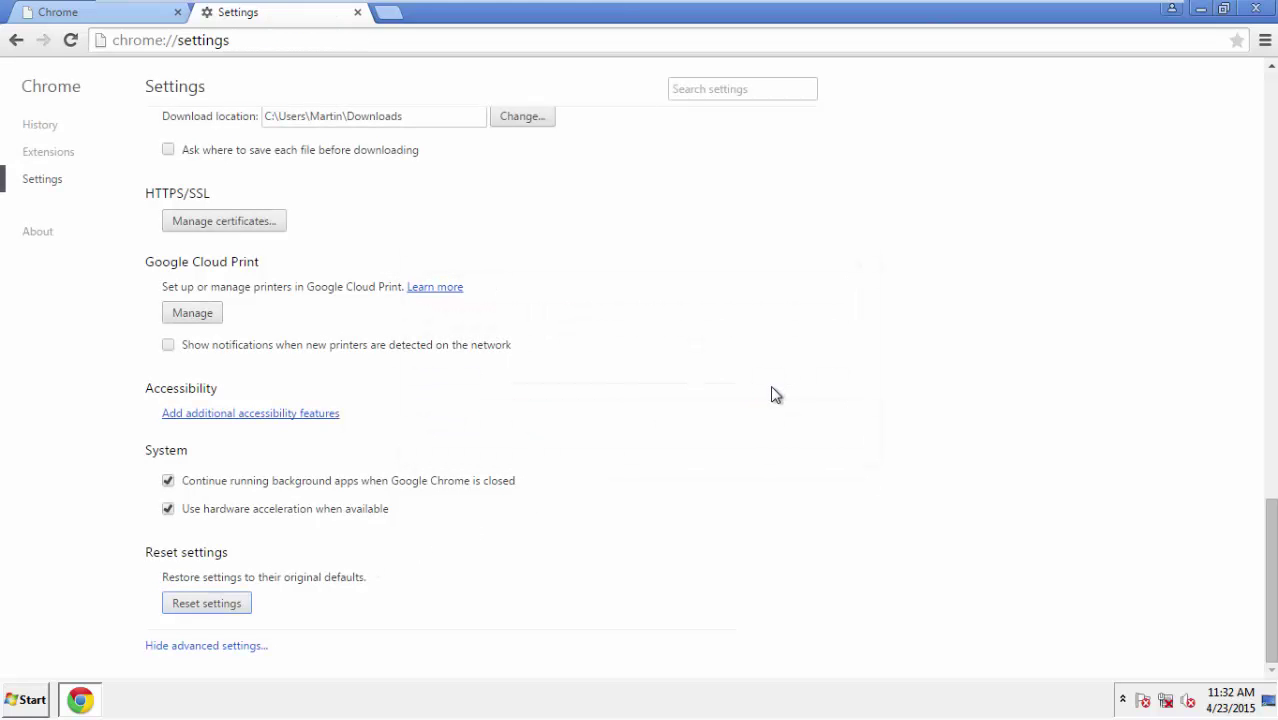
- Close Chrome, then remove the mylucky123 add-on in Firefox and restart Firefox
left_click(1256, 8)
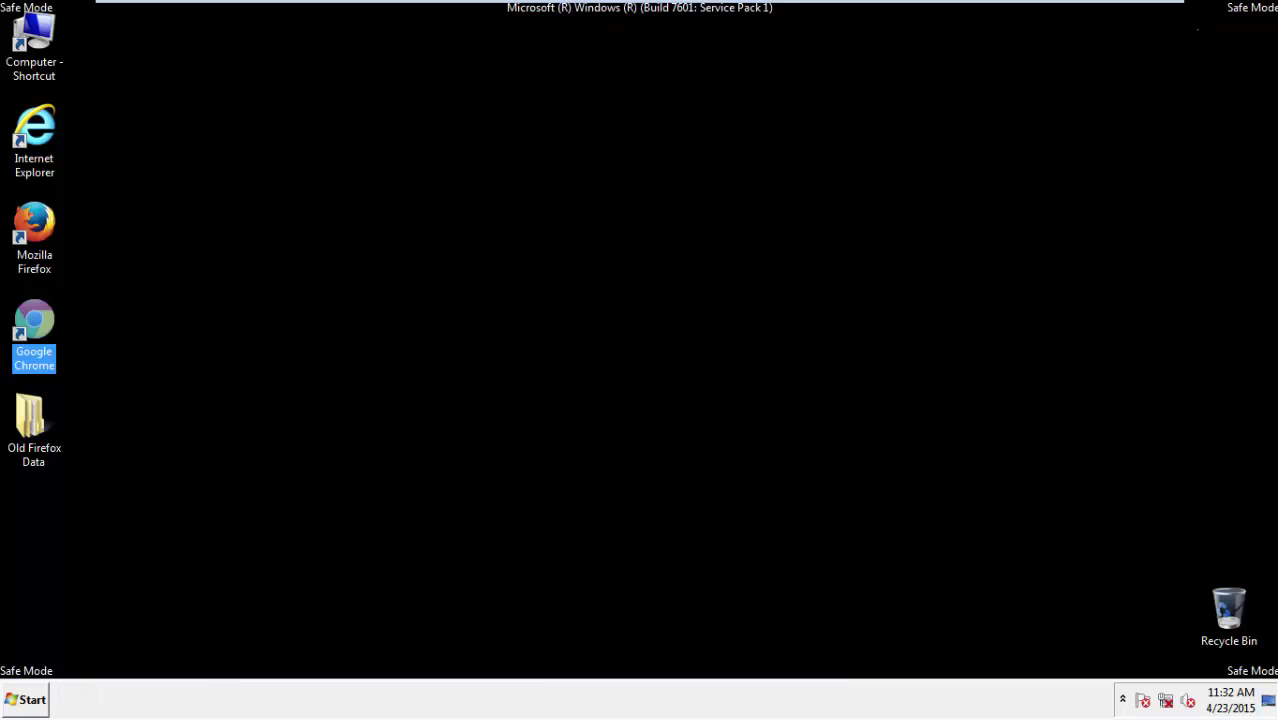
left_click(689, 324)
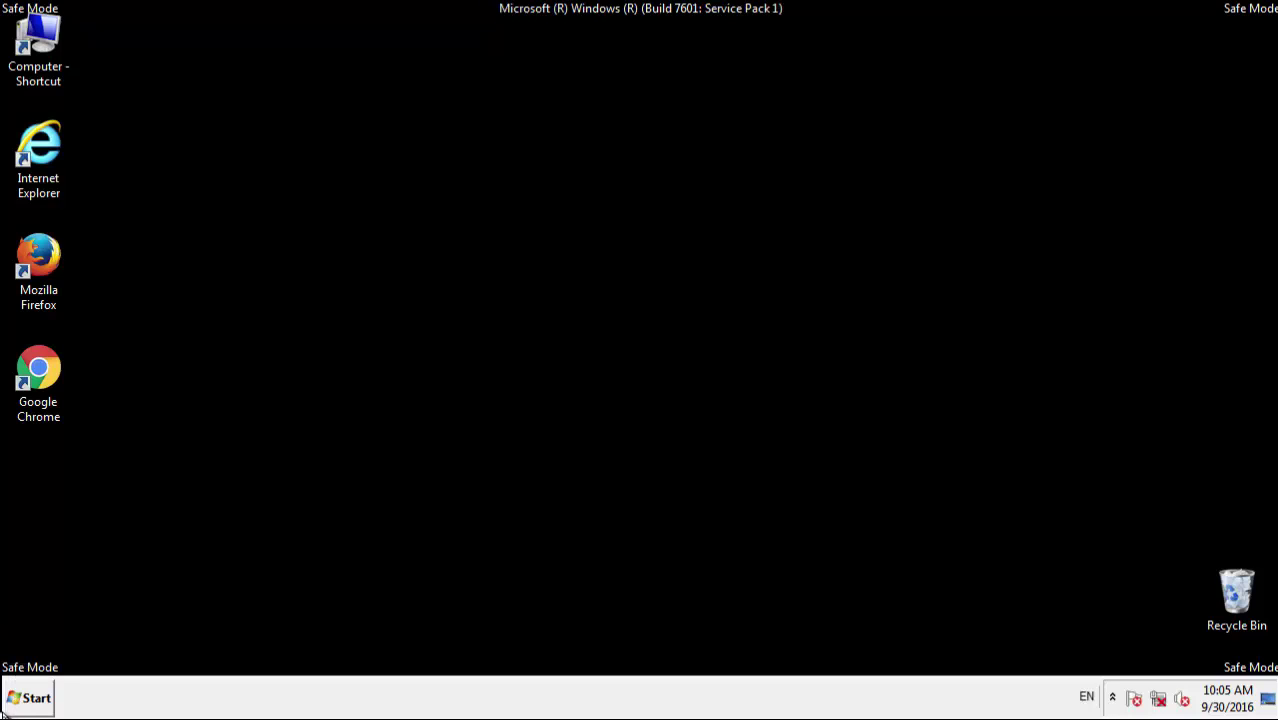
double_click(49, 255)
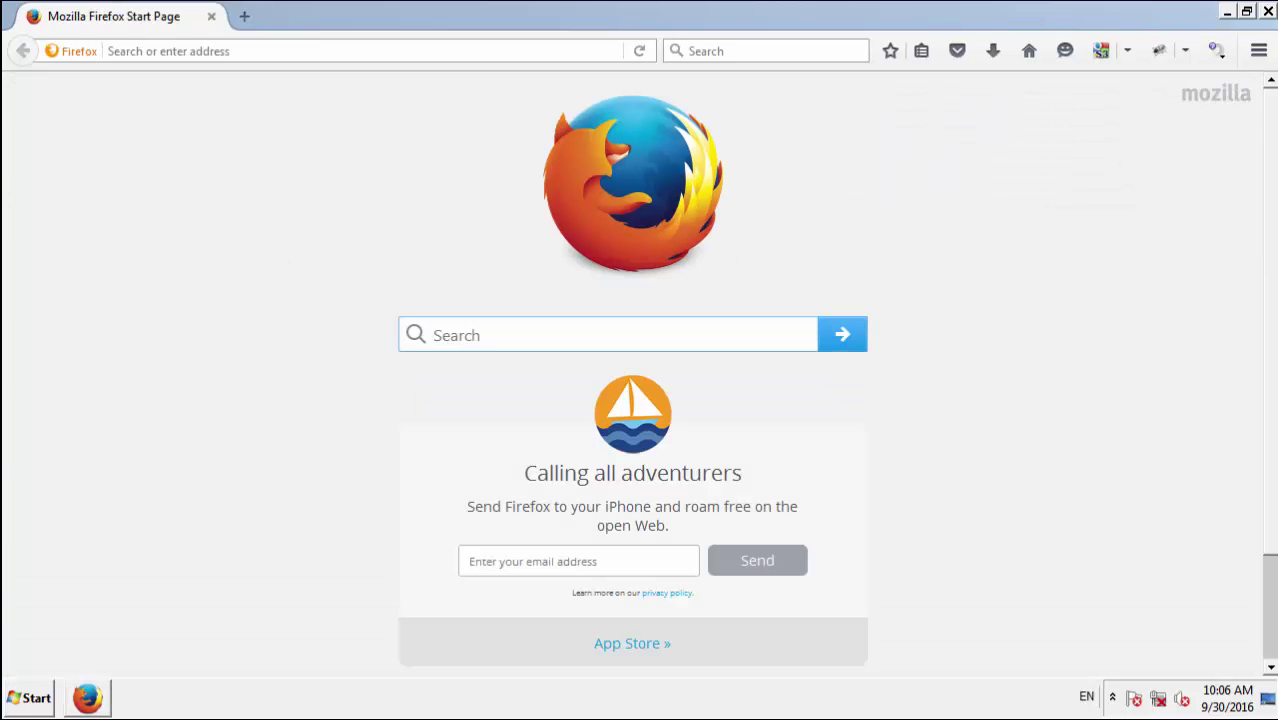
left_click(1258, 50)
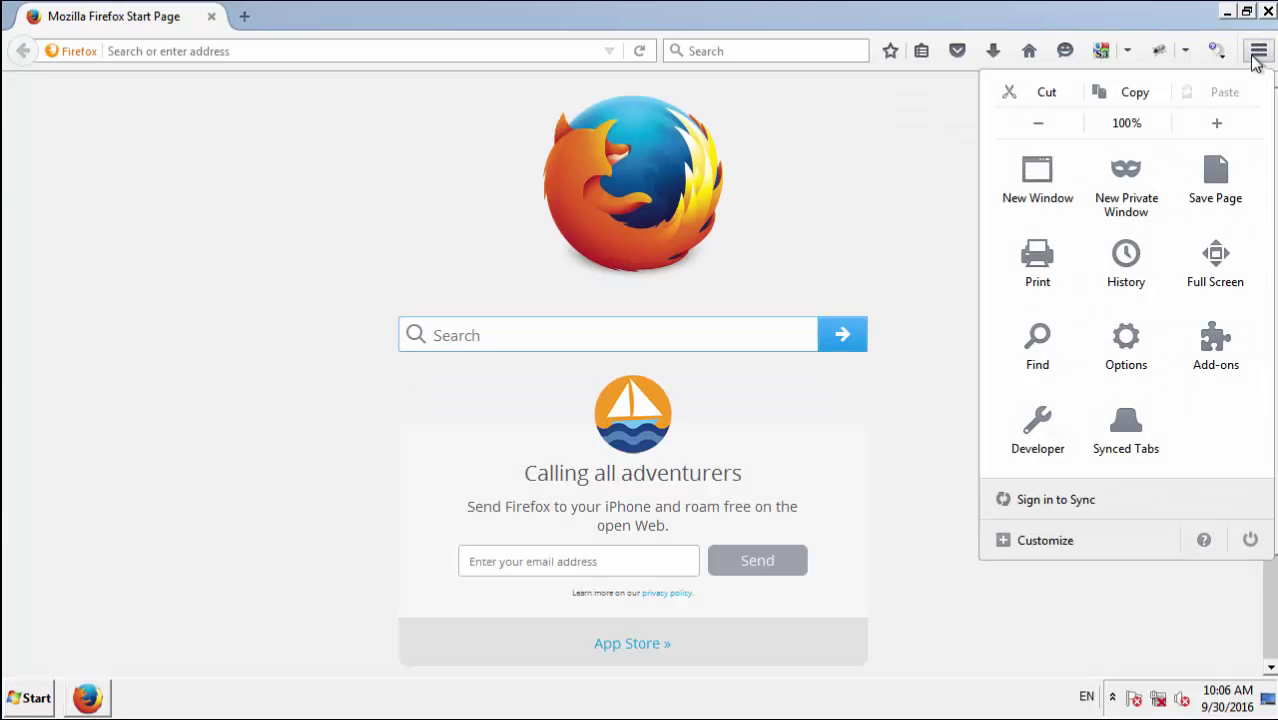
left_click(1207, 325)
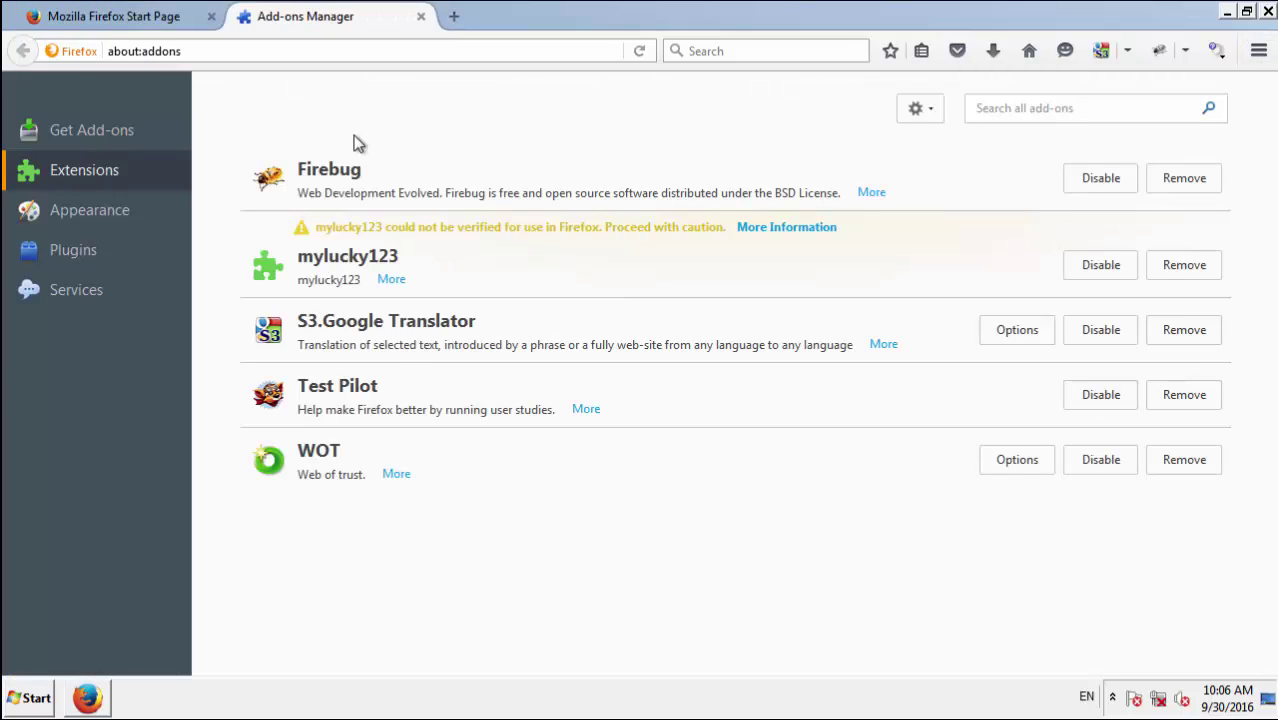
left_click(1167, 268)
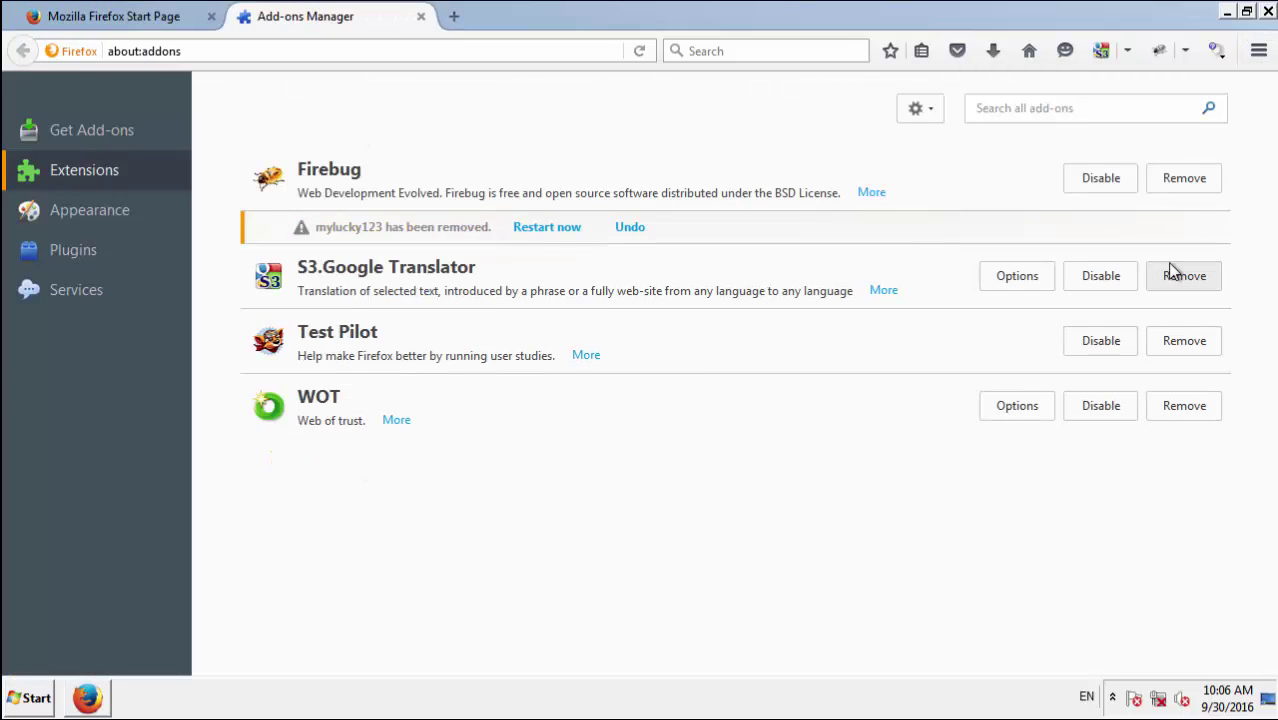
left_click(548, 228)
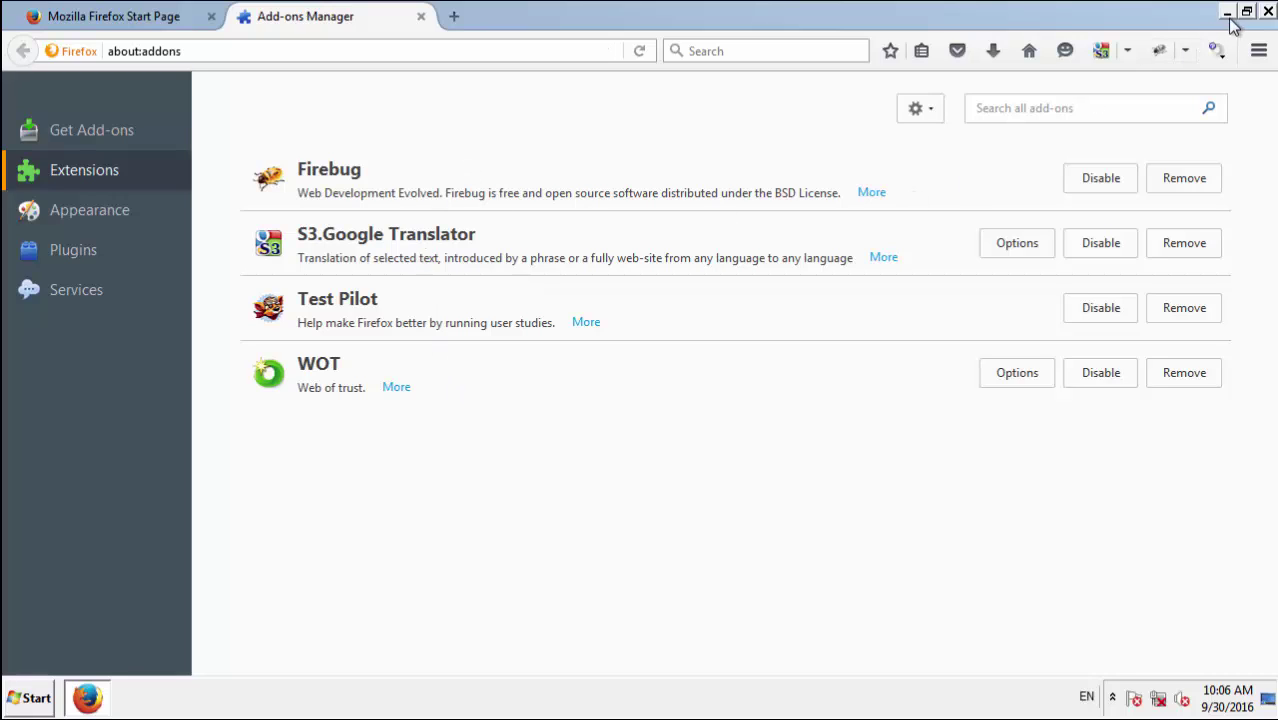
- Close Firefox with both its tabs and launch Google Chrome
left_click(1268, 11)
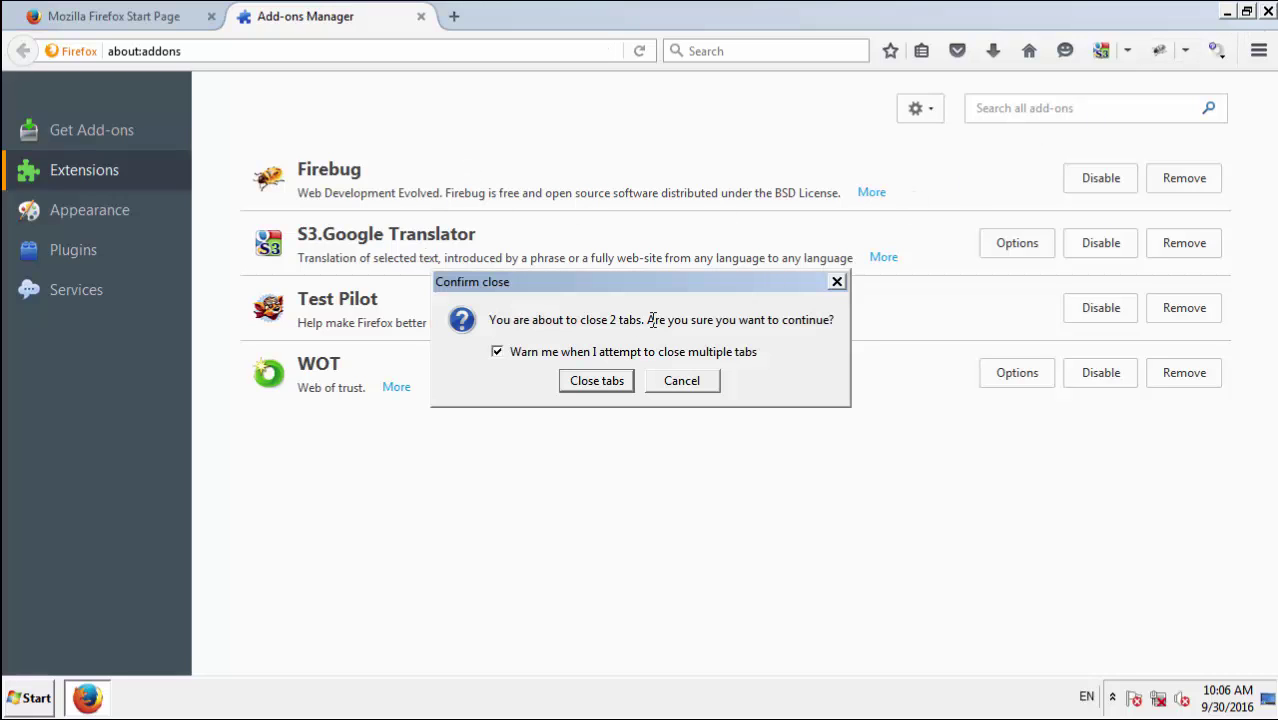
left_click(595, 381)
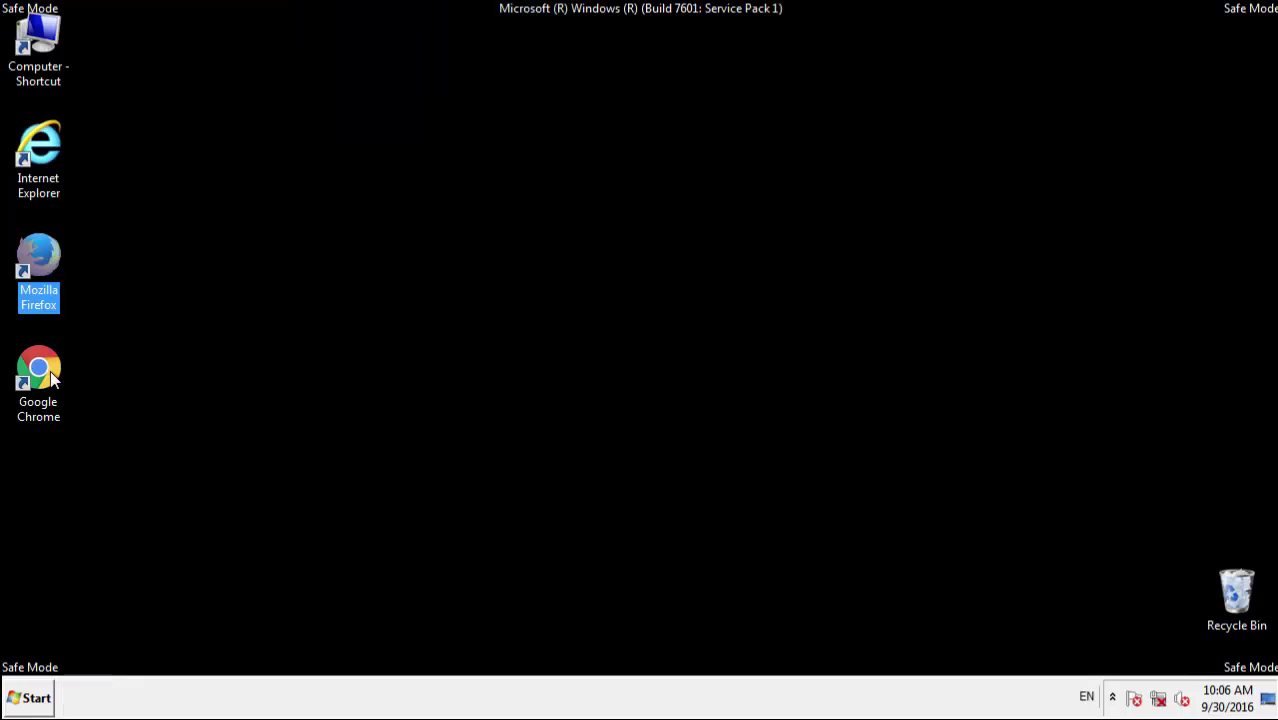
left_click(34, 372)
double_click(34, 372)
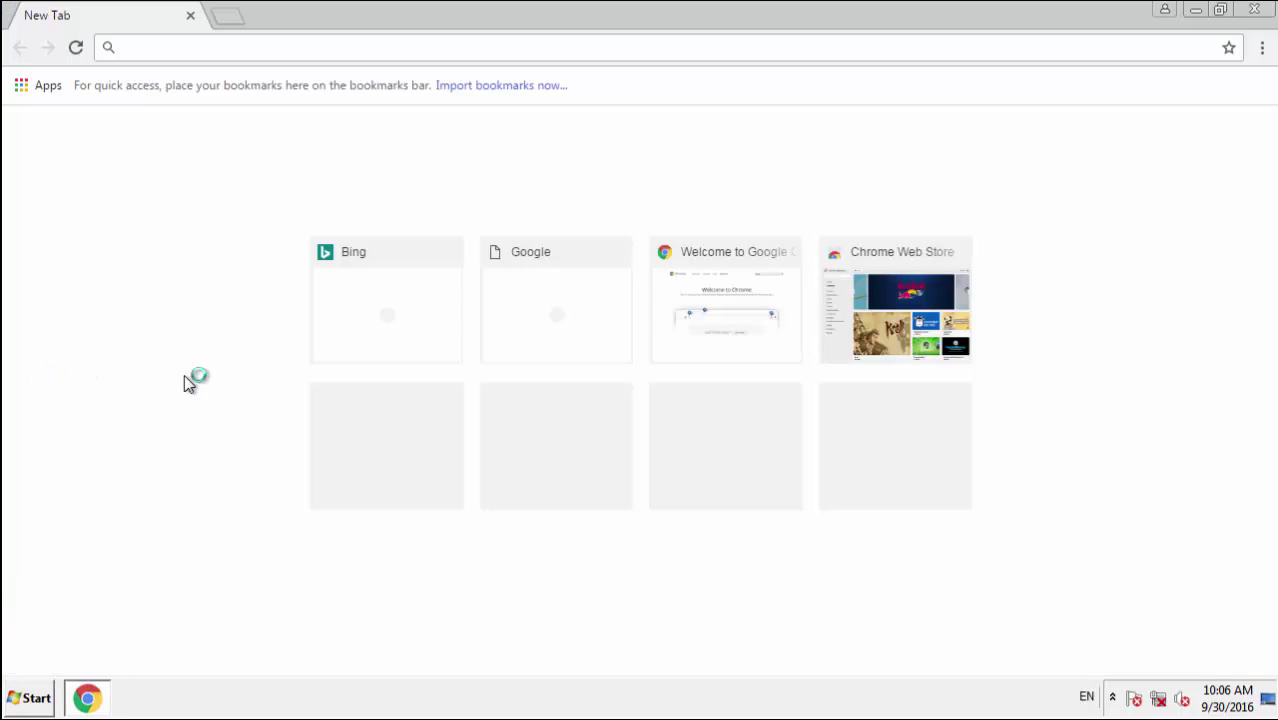
- Remove the MyLucky123 extension from Chrome's Extensions page
left_click(1262, 47)
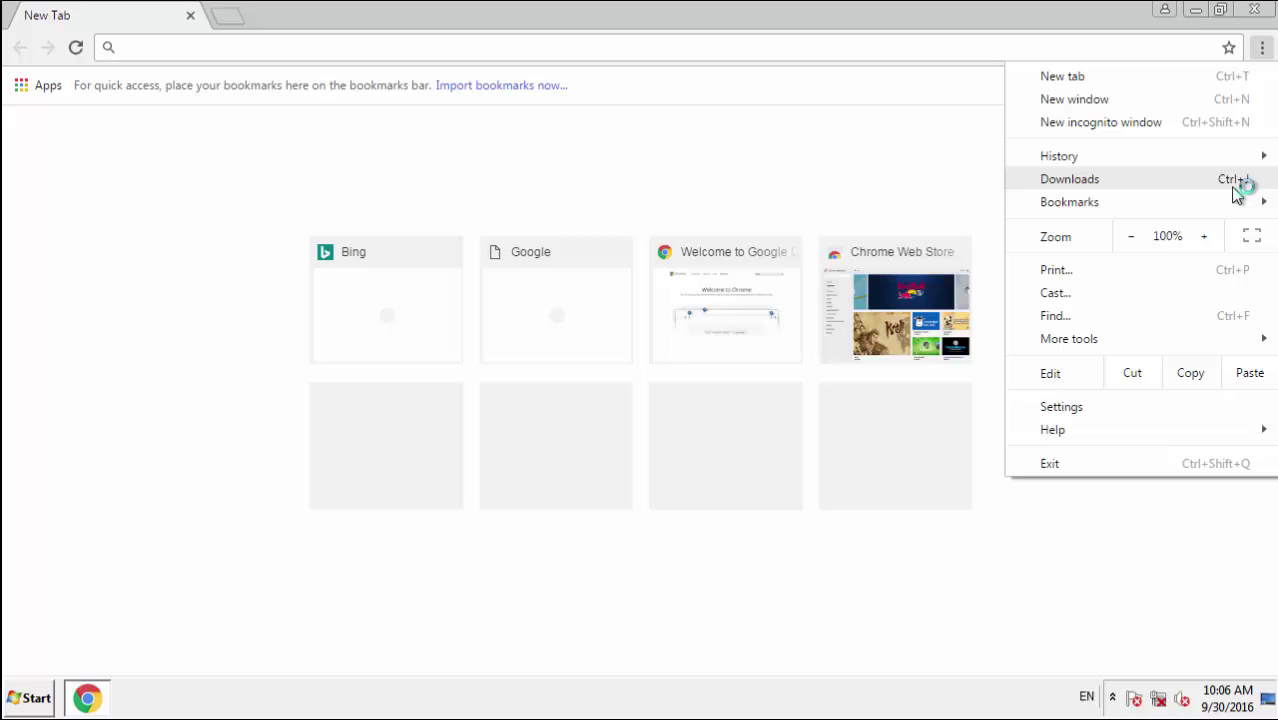
left_click(1062, 407)
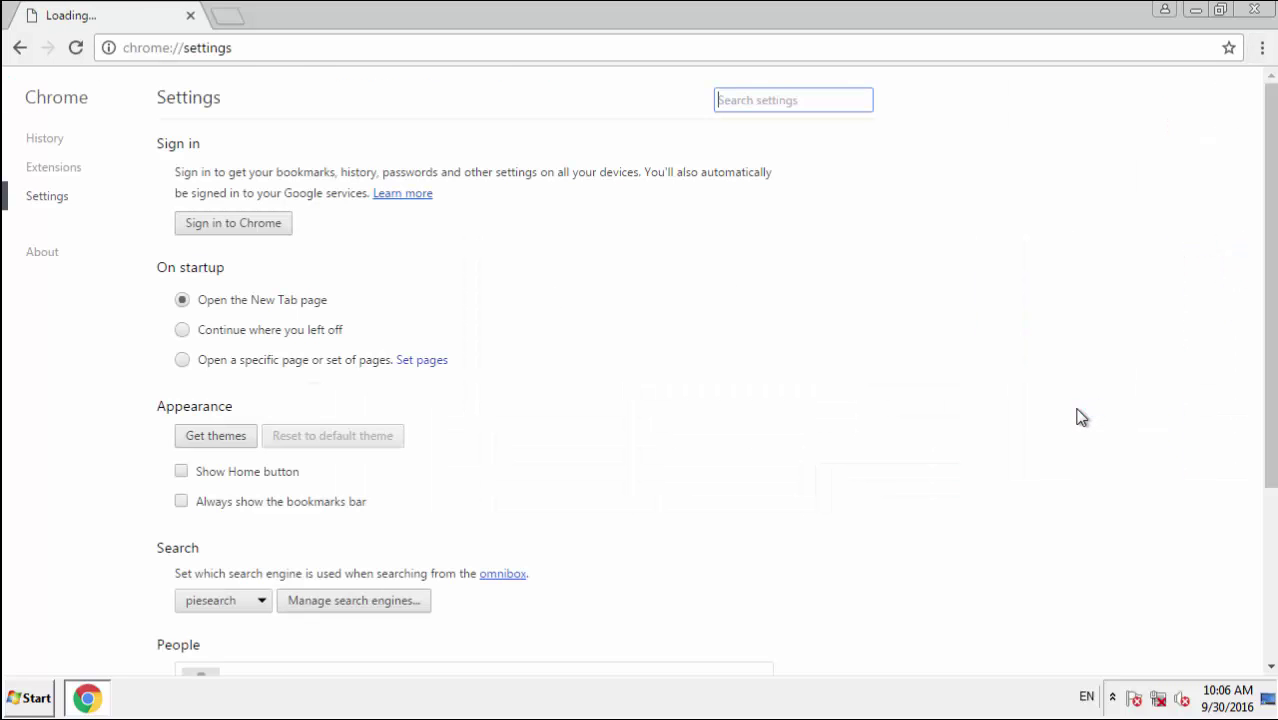
left_click(53, 167)
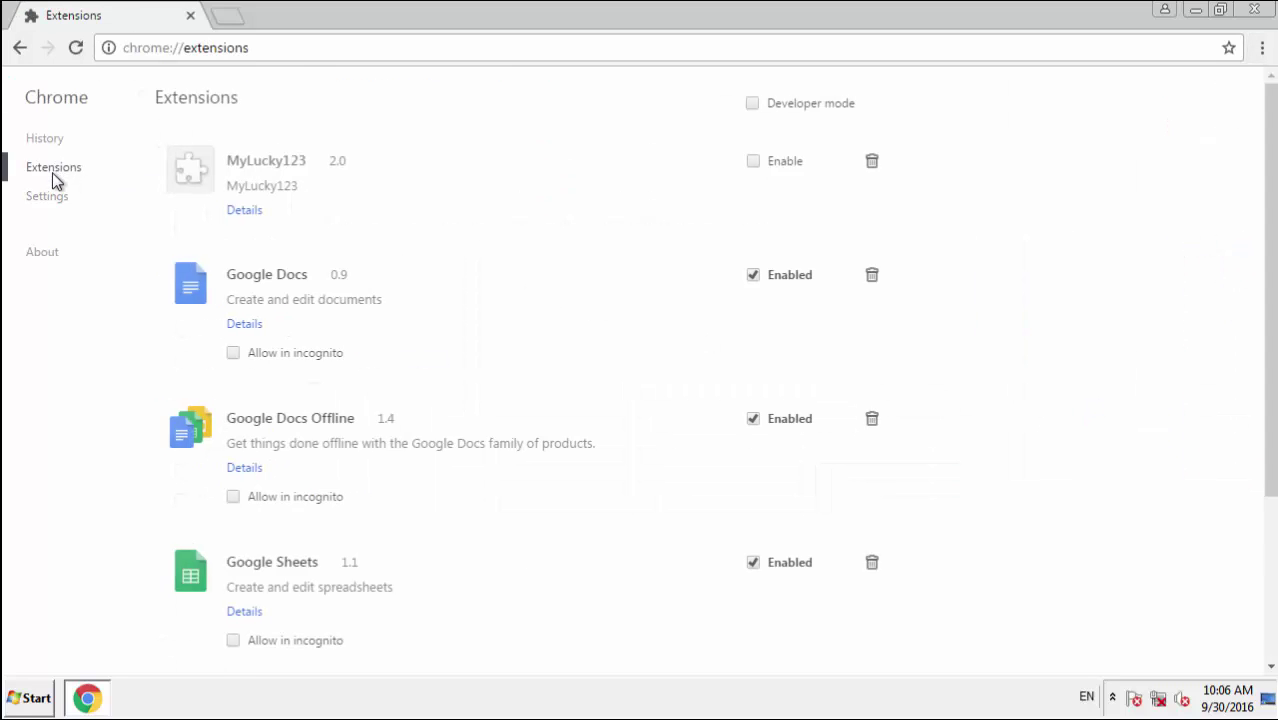
scroll(340, 250, "down", 3)
scroll(274, 420, "up", 3)
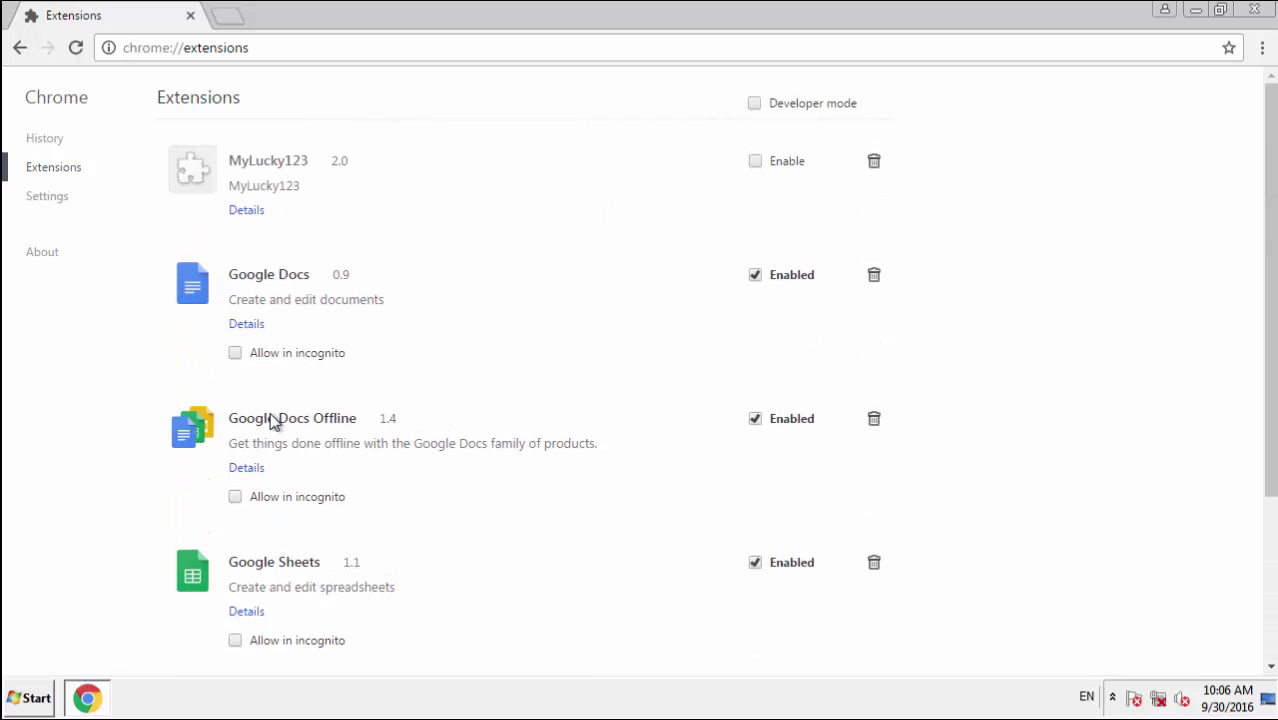
left_click(873, 161)
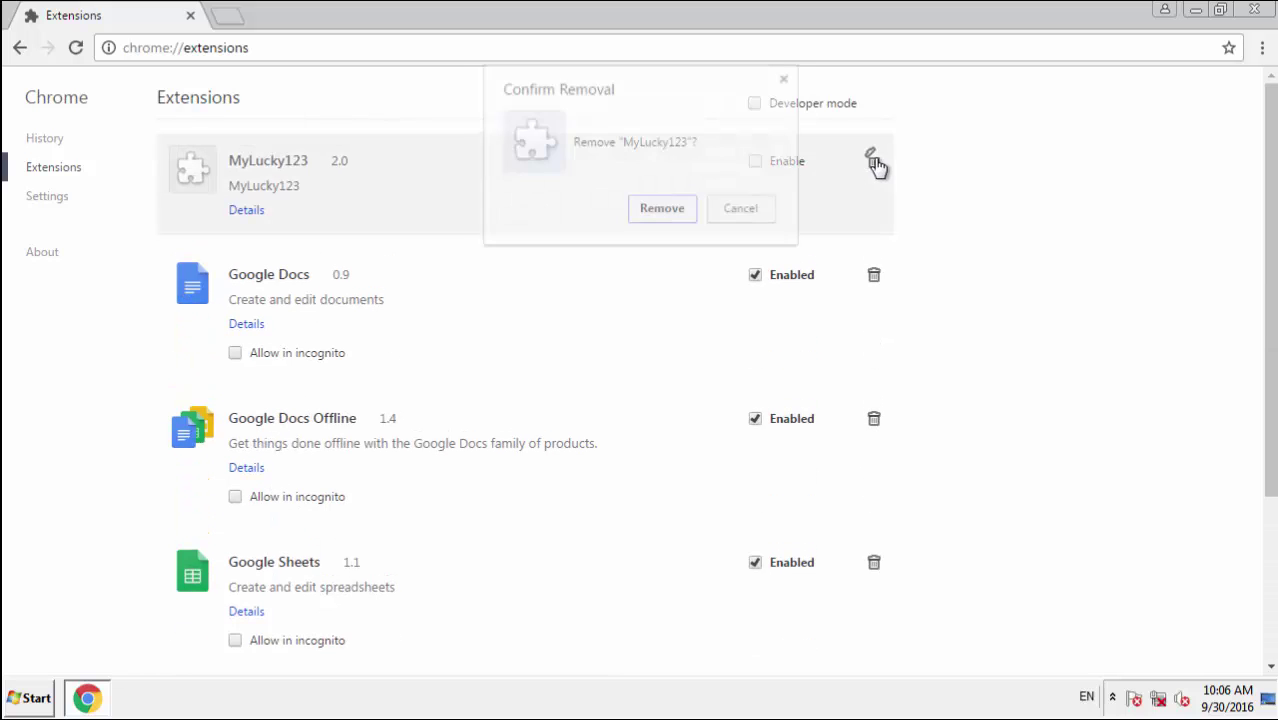
left_click(671, 214)
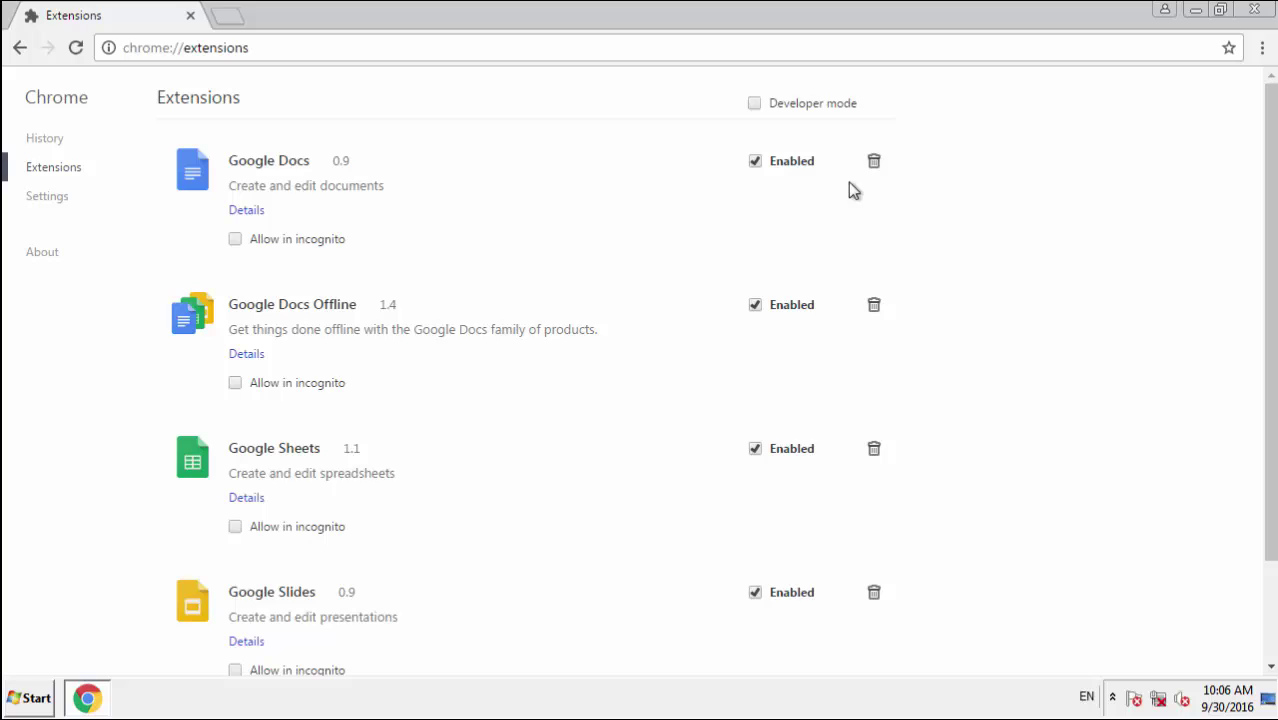
- Close Chrome and bring up the Restart choice beside Shut down in the Start menu
left_click(1255, 12)
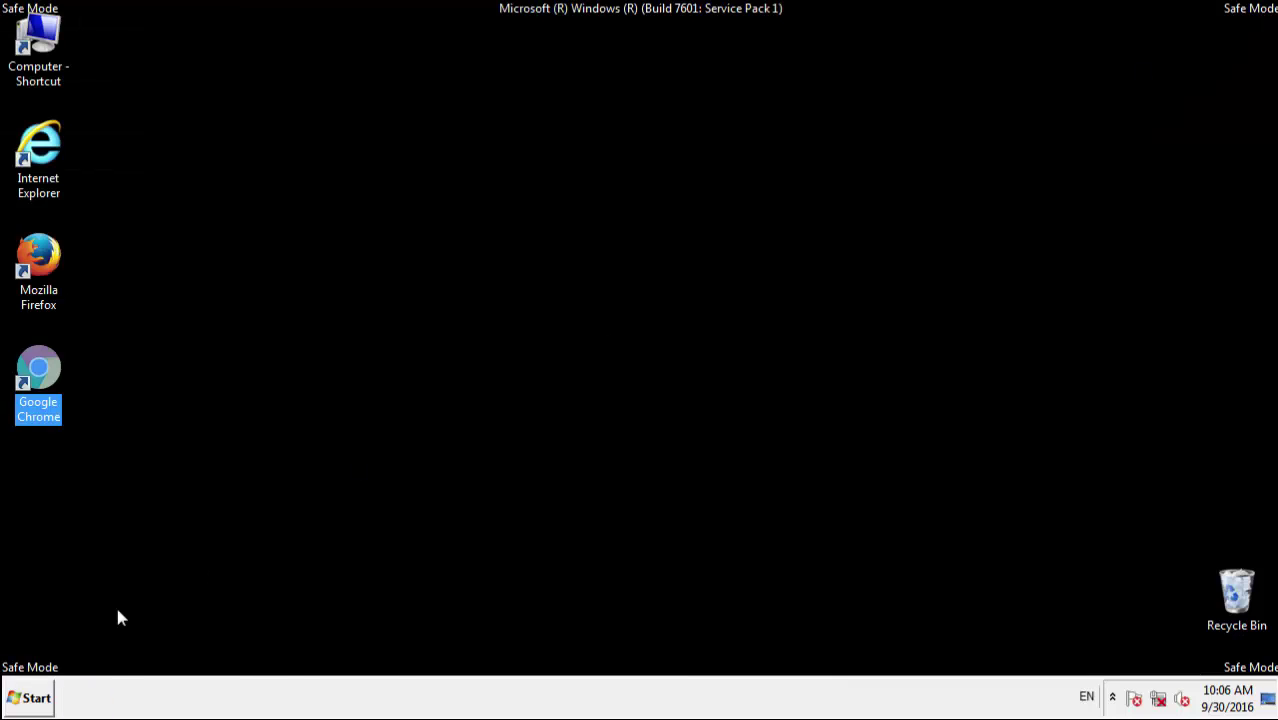
left_click(30, 698)
left_click(346, 654)
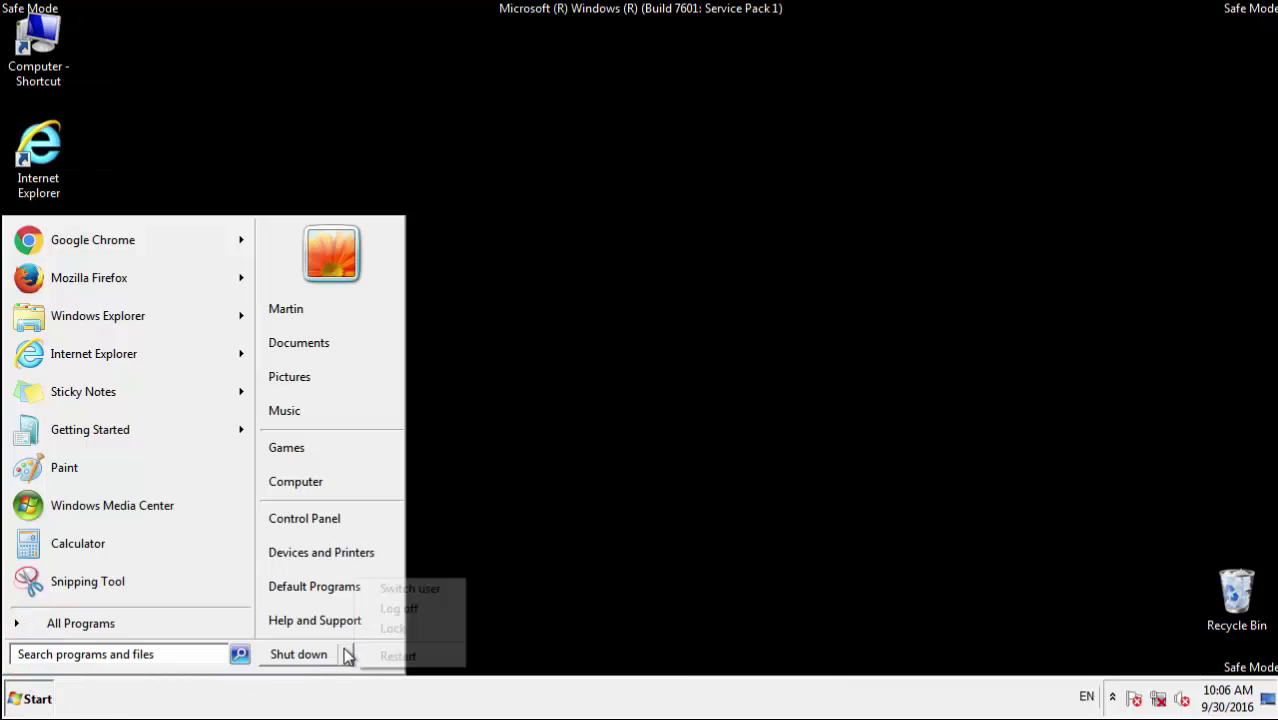